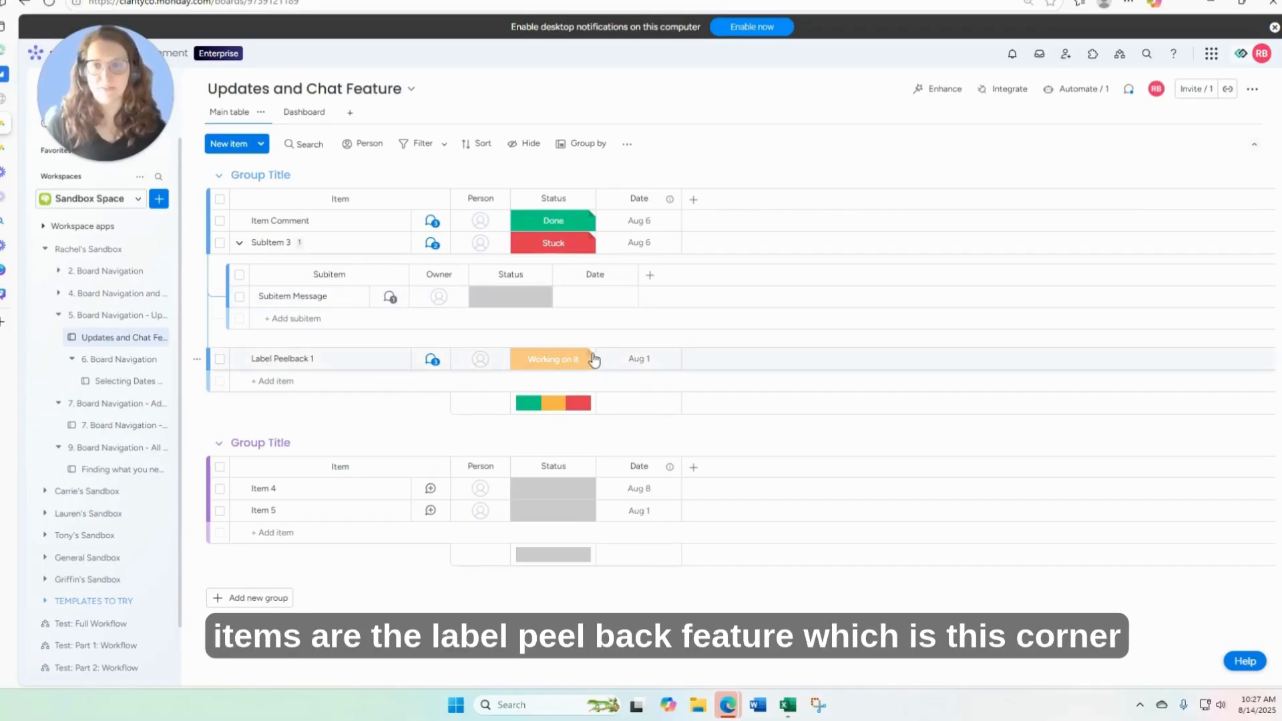
# Open the status note and the updates of the Label Peelback 1 item.
pyautogui.click(592, 359)
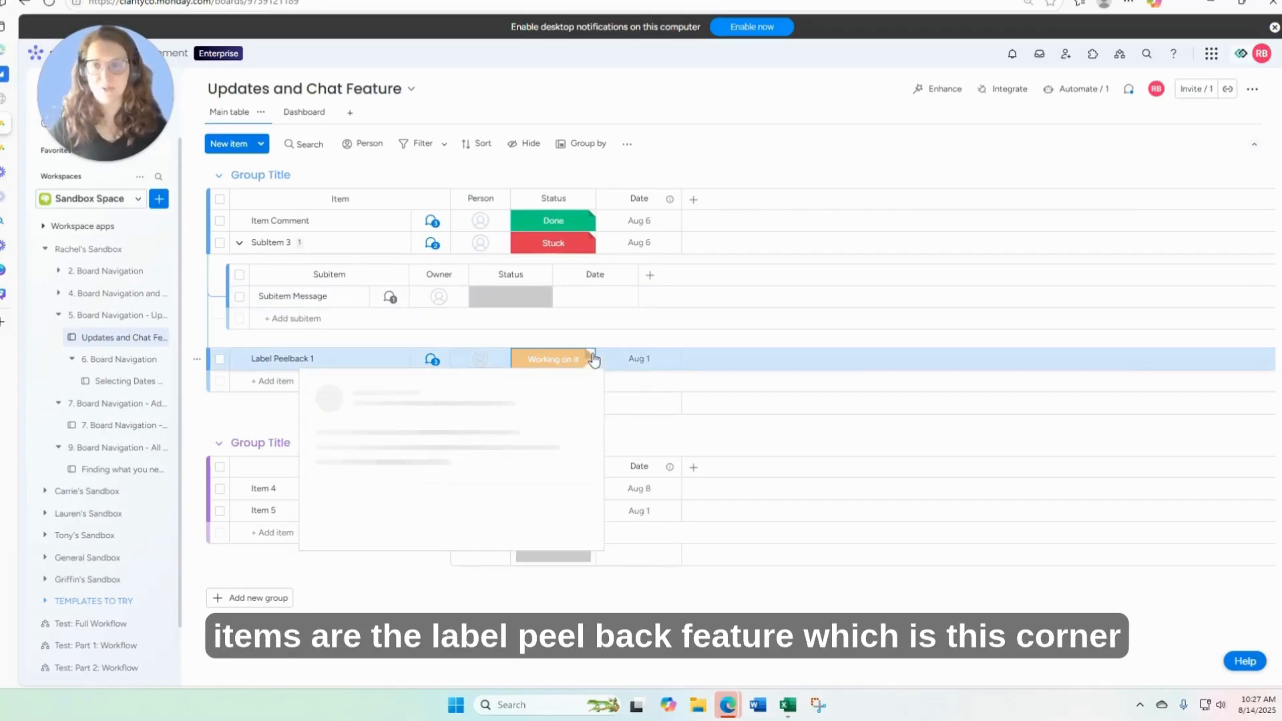
pyautogui.click(431, 361)
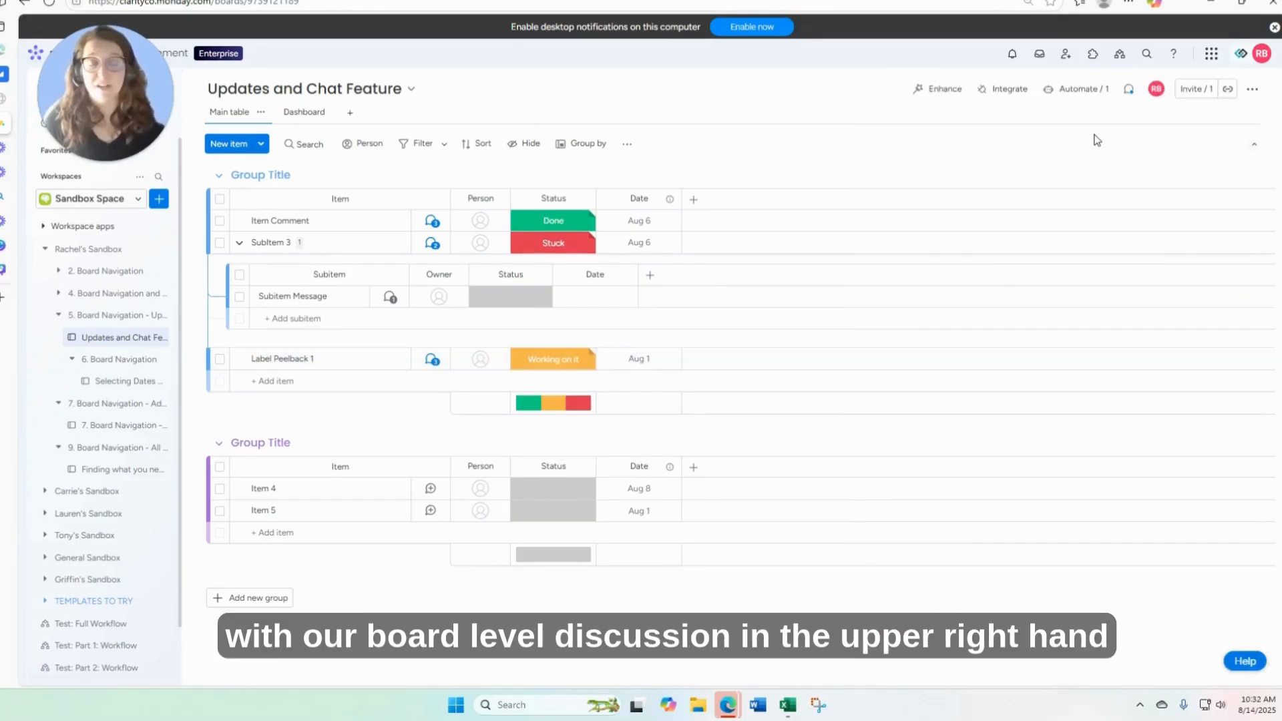
# Post the update "ANother update" in the board-level discussion of the Updates and Chat Feature board.
pyautogui.click(1129, 91)
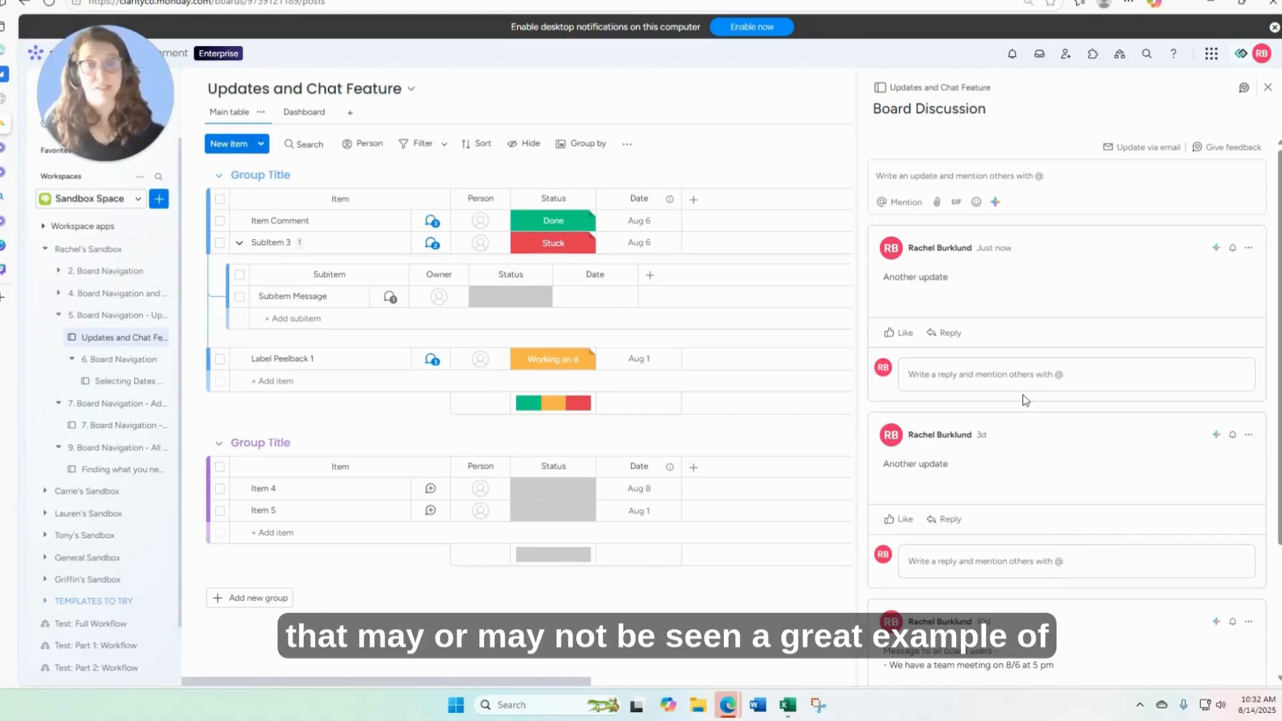
pyautogui.scroll(-2, 1026, 400)
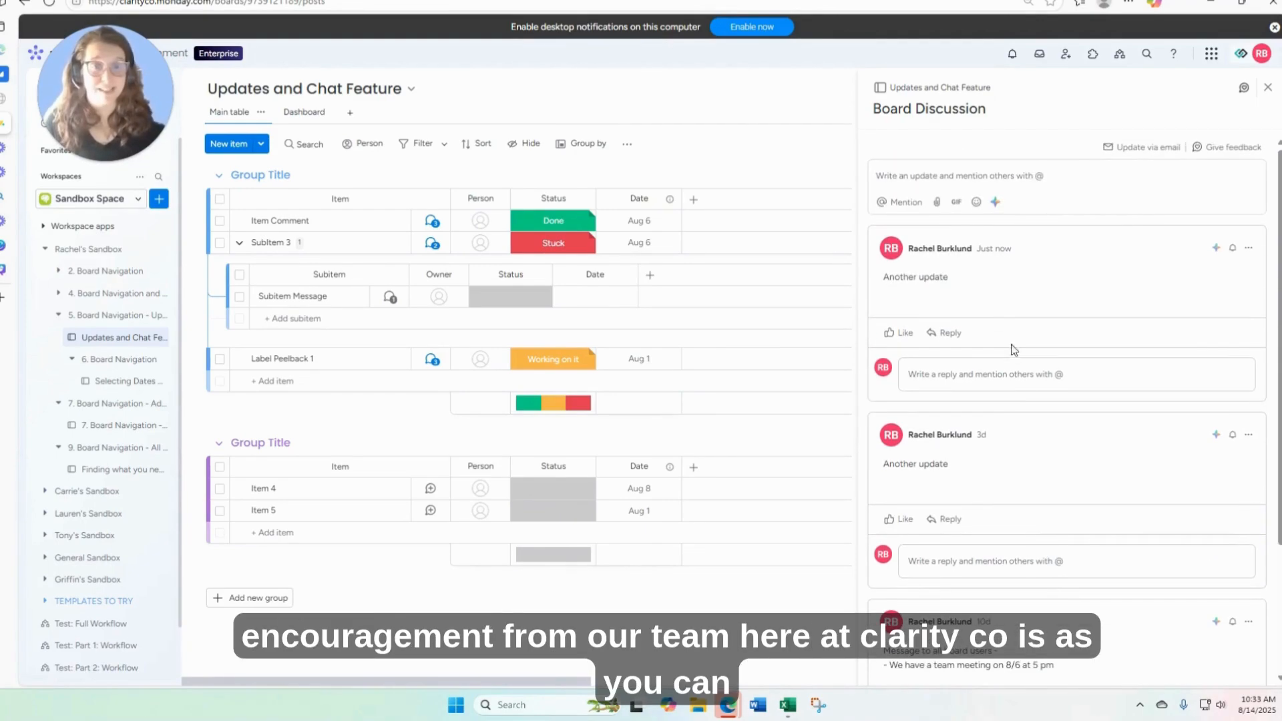
pyautogui.click(932, 175)
pyautogui.write('ANother update')
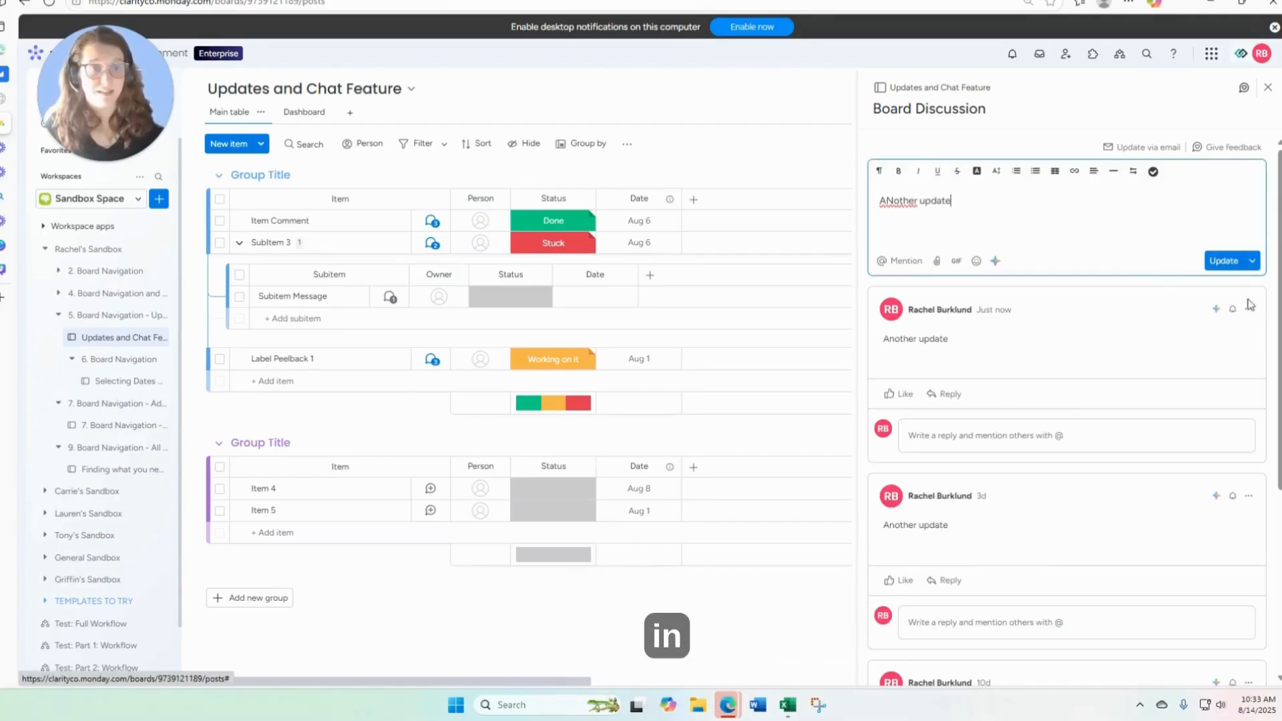
pyautogui.click(1225, 261)
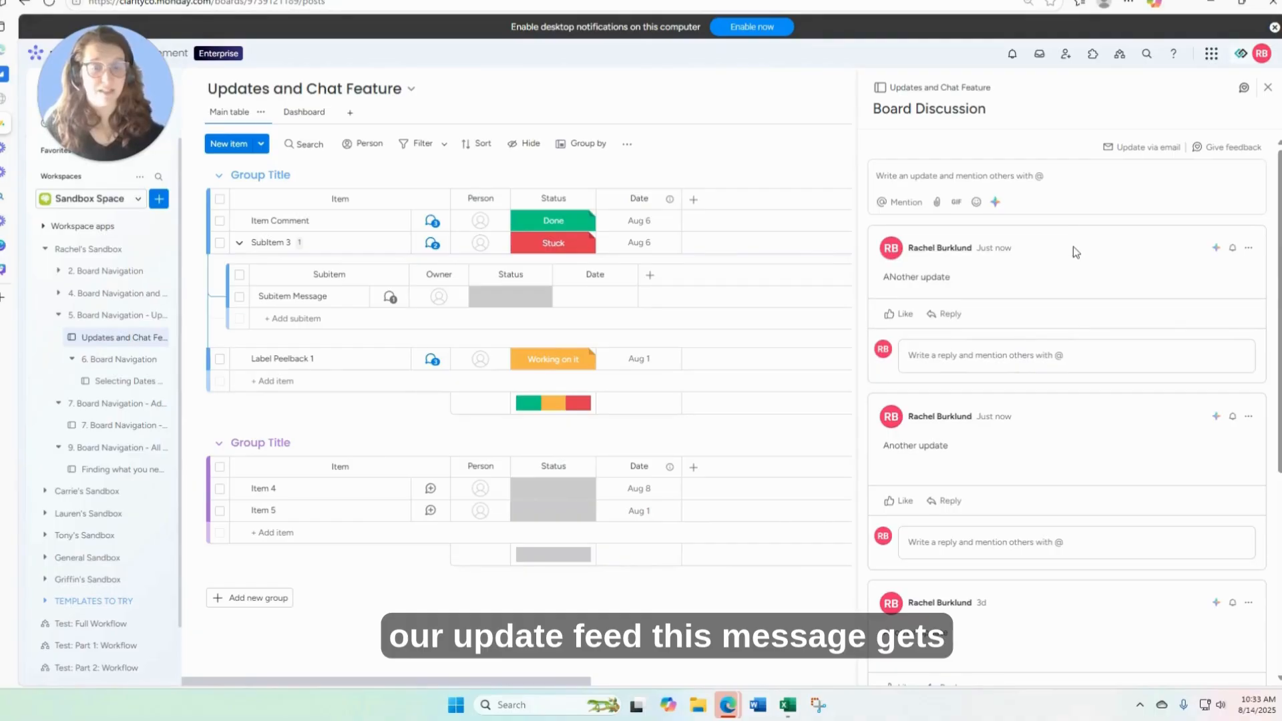
# Pin the message to all board users about the 8/6 team meeting to the top of the board discussion.
pyautogui.scroll(-5, 1075, 252)
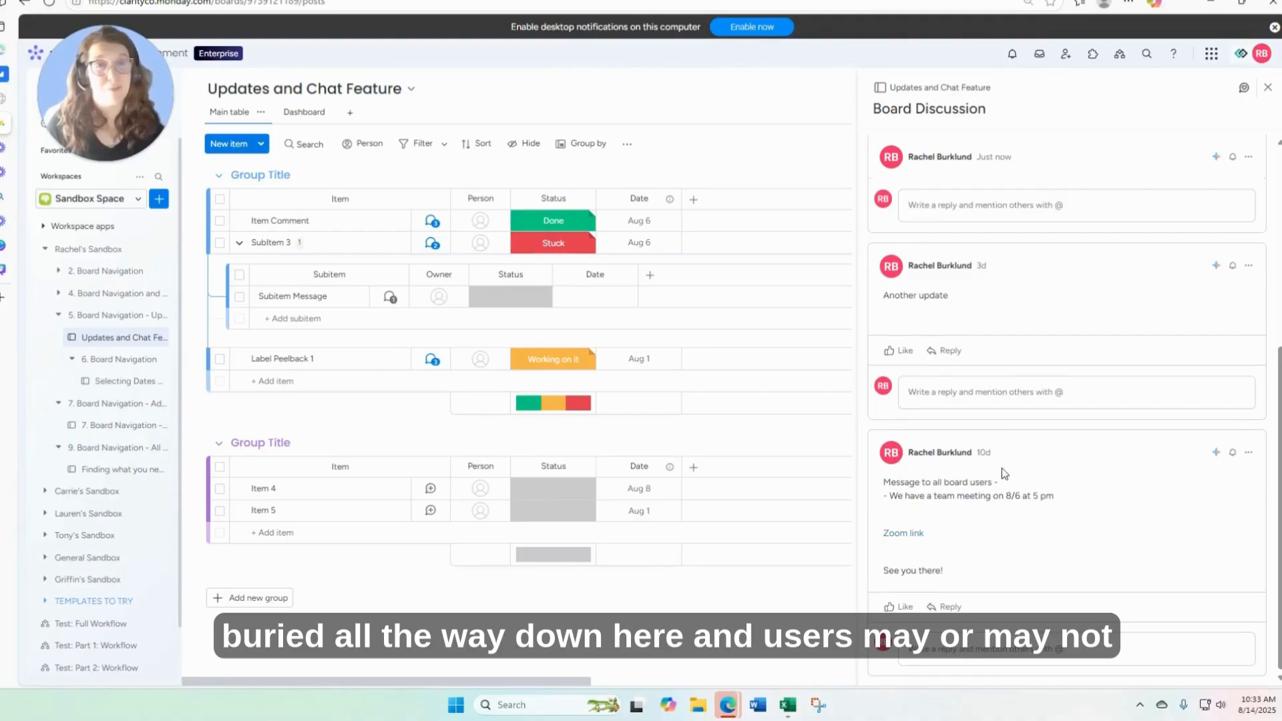
pyautogui.scroll(5, 1005, 473)
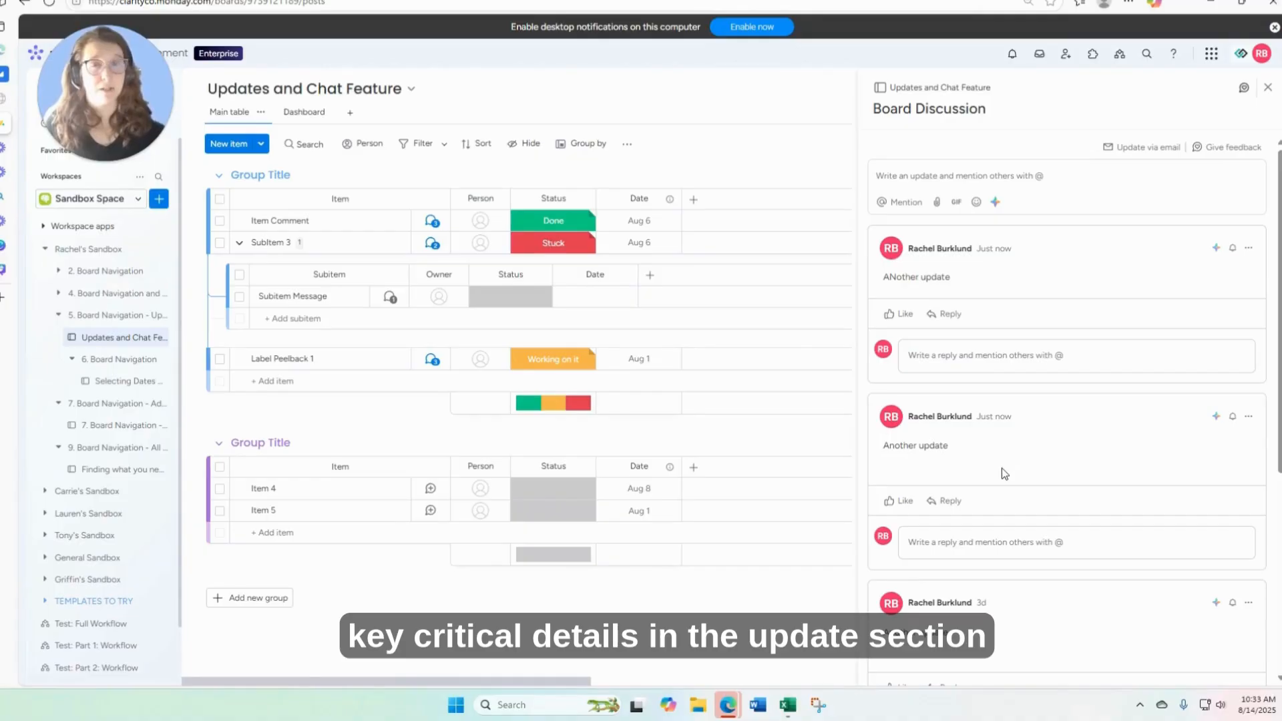
pyautogui.scroll(-5, 1001, 468)
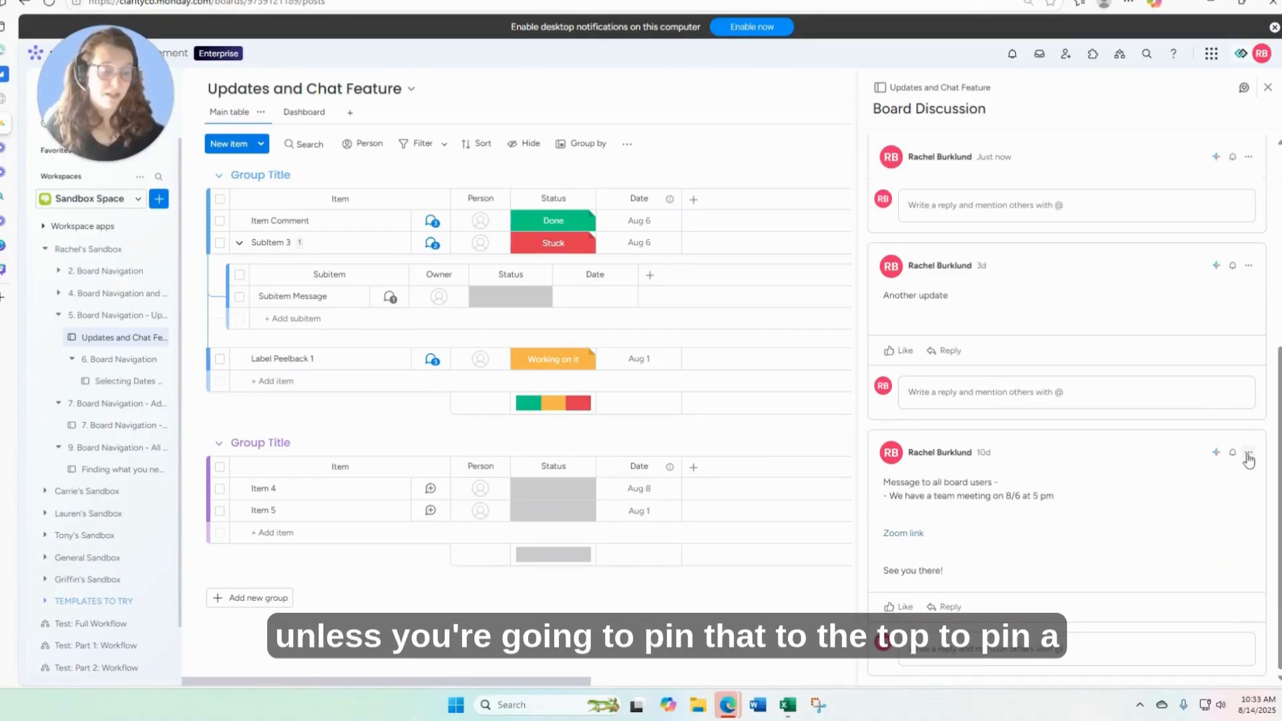
pyautogui.click(1248, 458)
pyautogui.click(1135, 530)
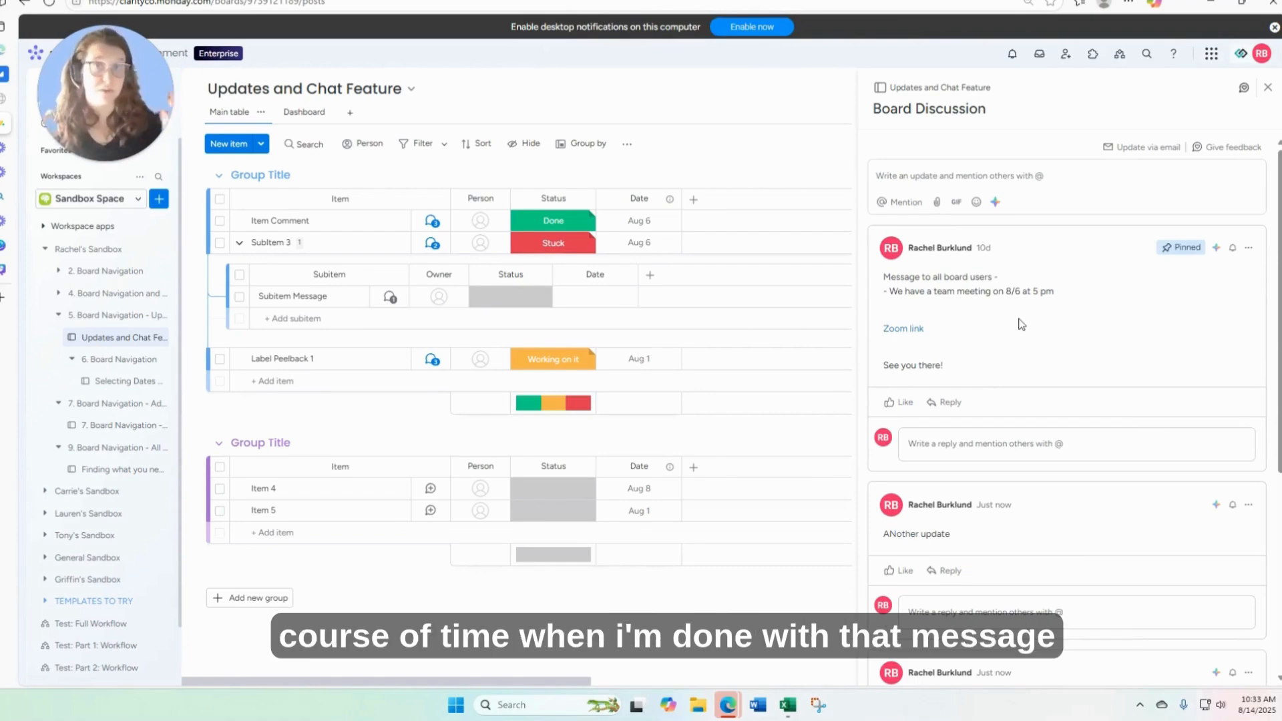
# Unpin the team meeting message from the top of the board discussion and check its place in the feed.
pyautogui.click(1253, 255)
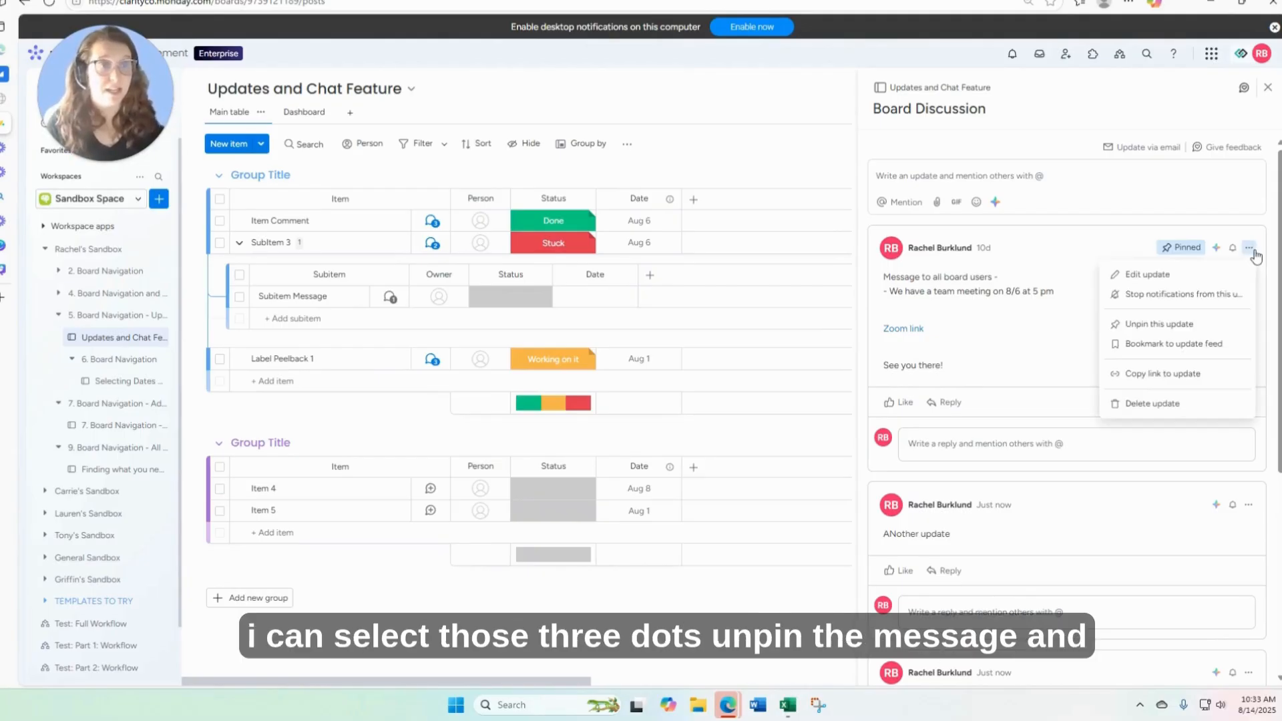
pyautogui.click(1197, 330)
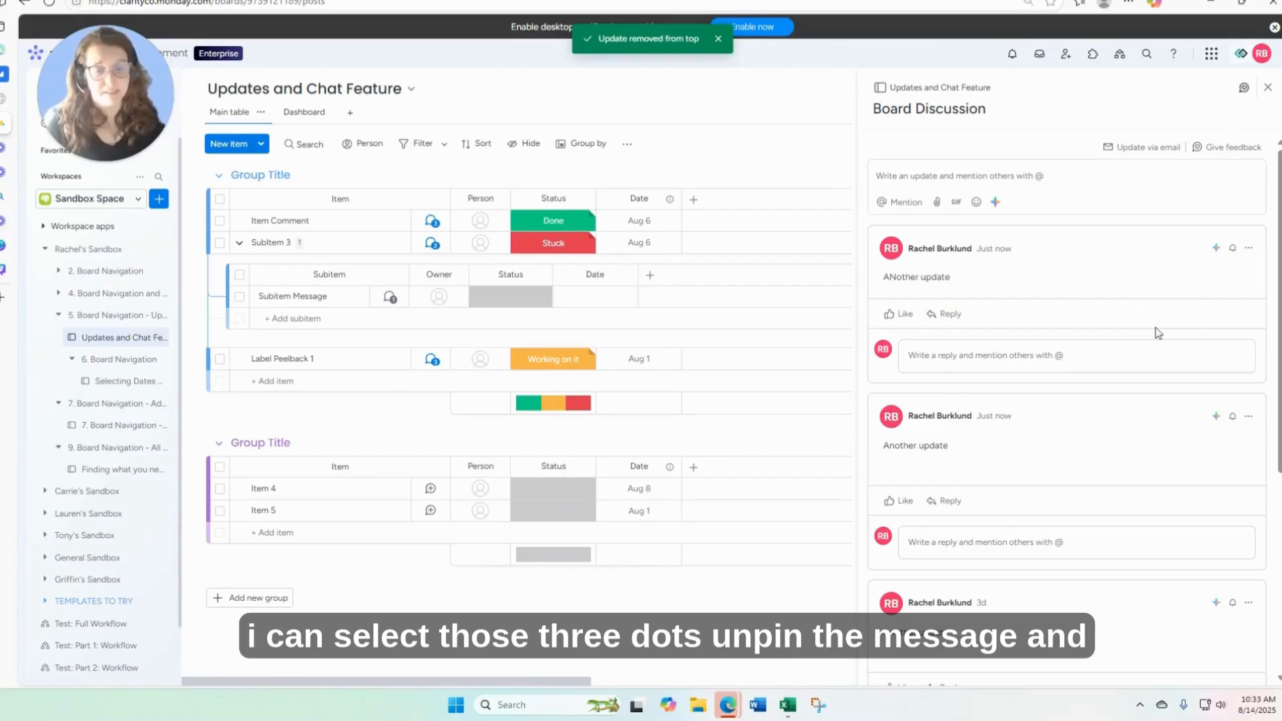
pyautogui.scroll(-5, 1152, 321)
pyautogui.scroll(-1, 1135, 361)
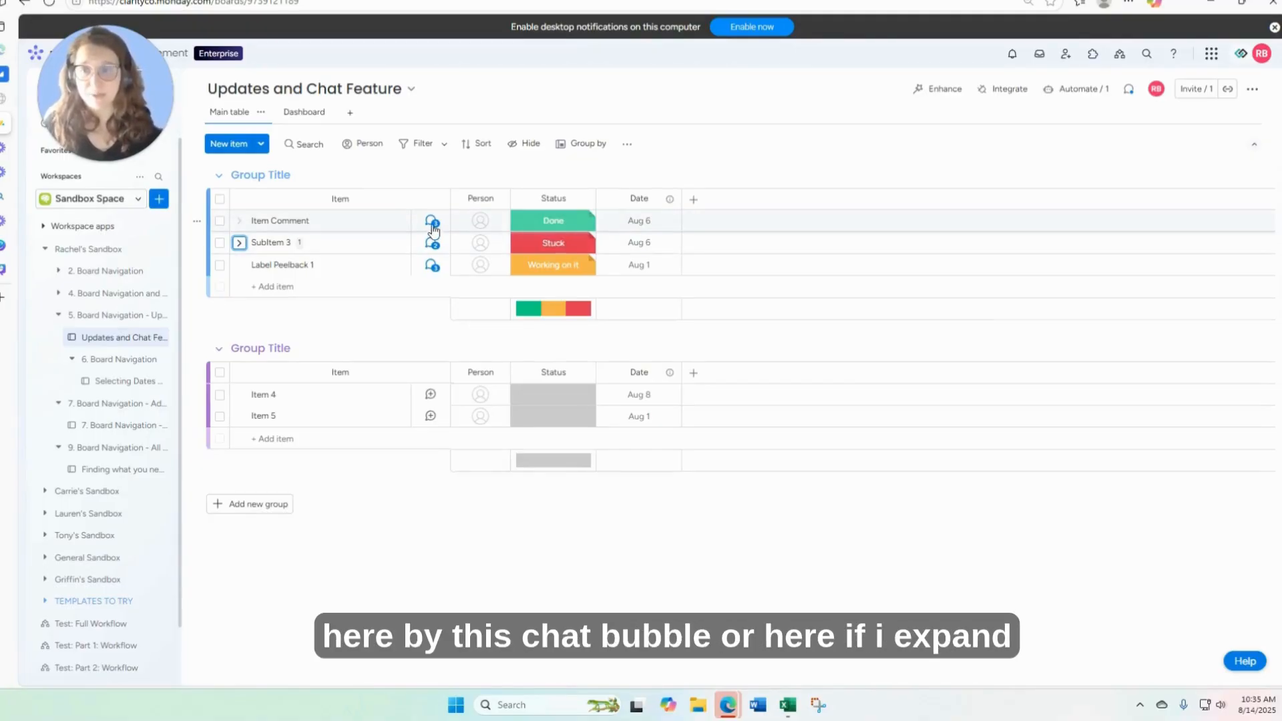
# Expand SubItem 3 to view its subitem and collapse it again.
pyautogui.click(238, 243)
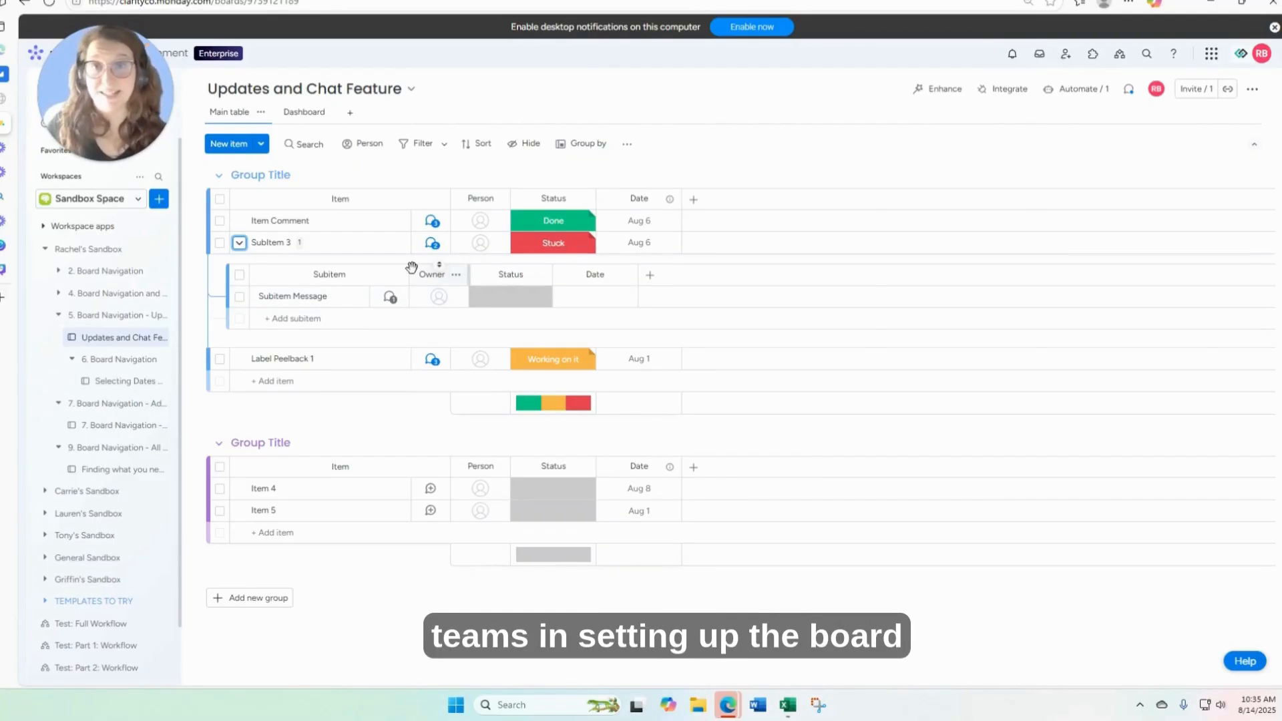
pyautogui.click(242, 246)
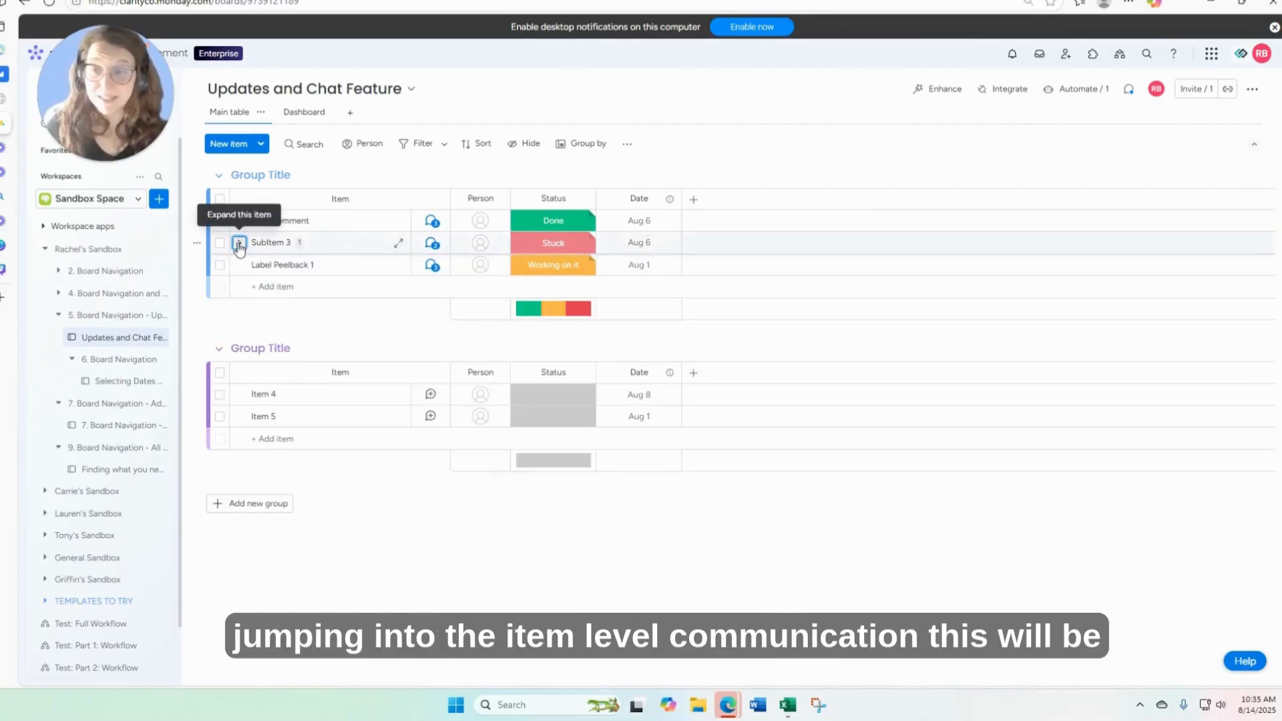
# Post an update on Item Comment that mentions the team member and reads "status update on this project?", and close the item's updates.
pyautogui.click(432, 223)
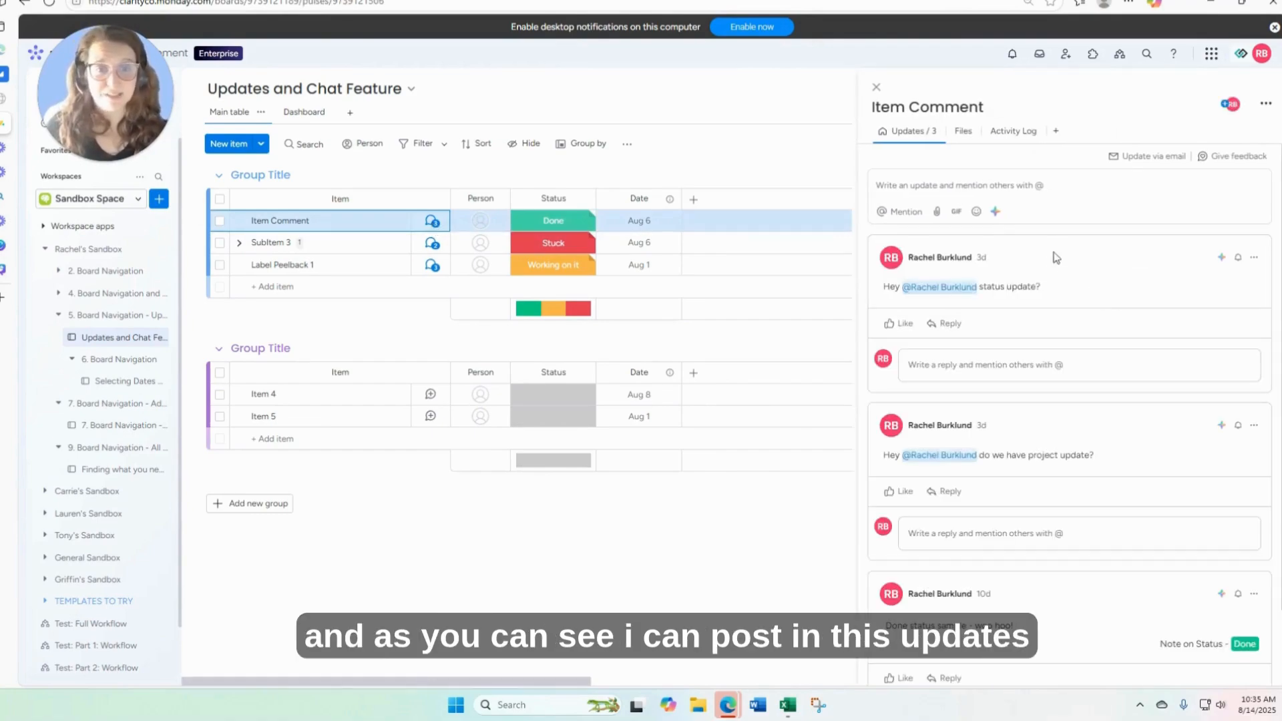
pyautogui.click(895, 185)
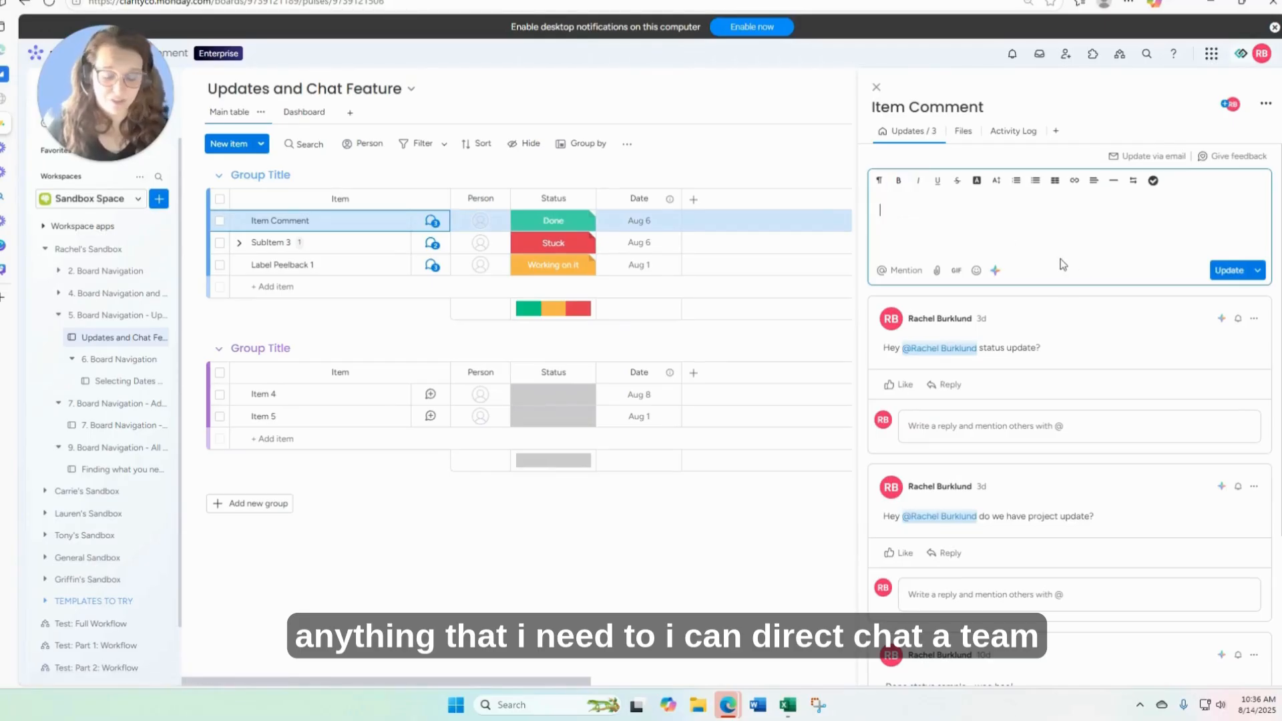
pyautogui.write('Hey @')
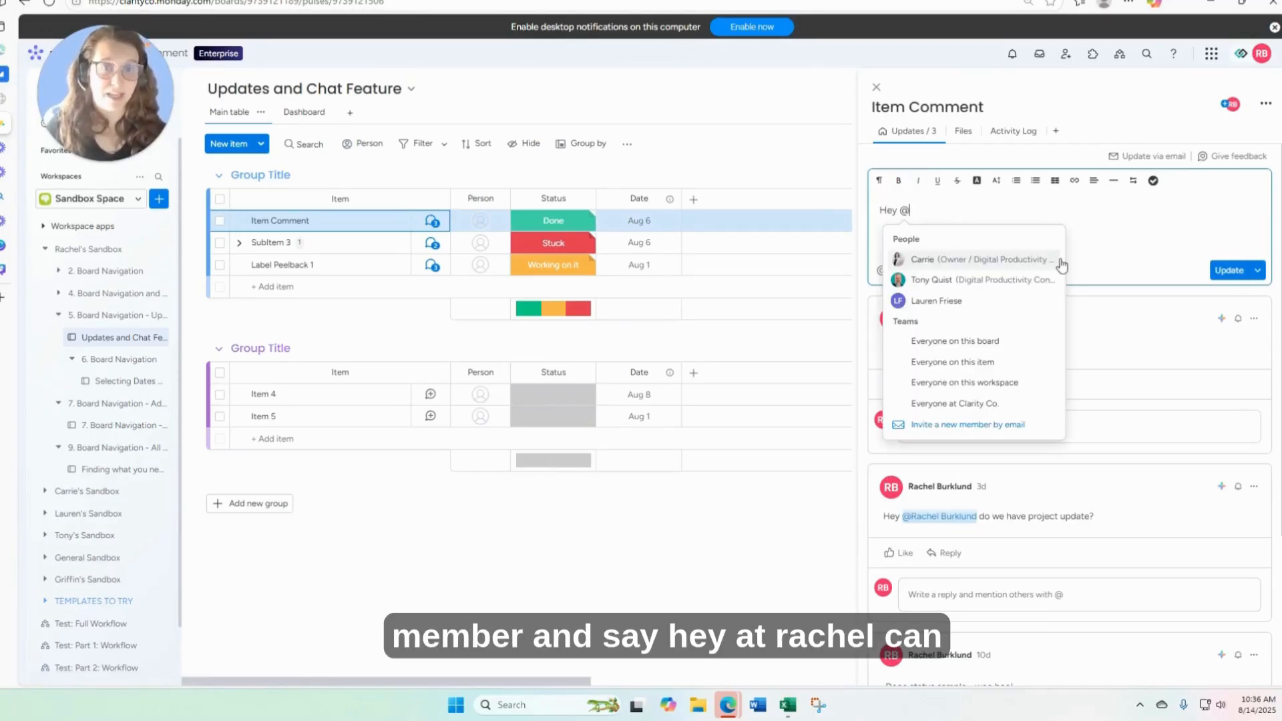
pyautogui.write('rach')
pyautogui.click(1062, 262)
pyautogui.write('status up')
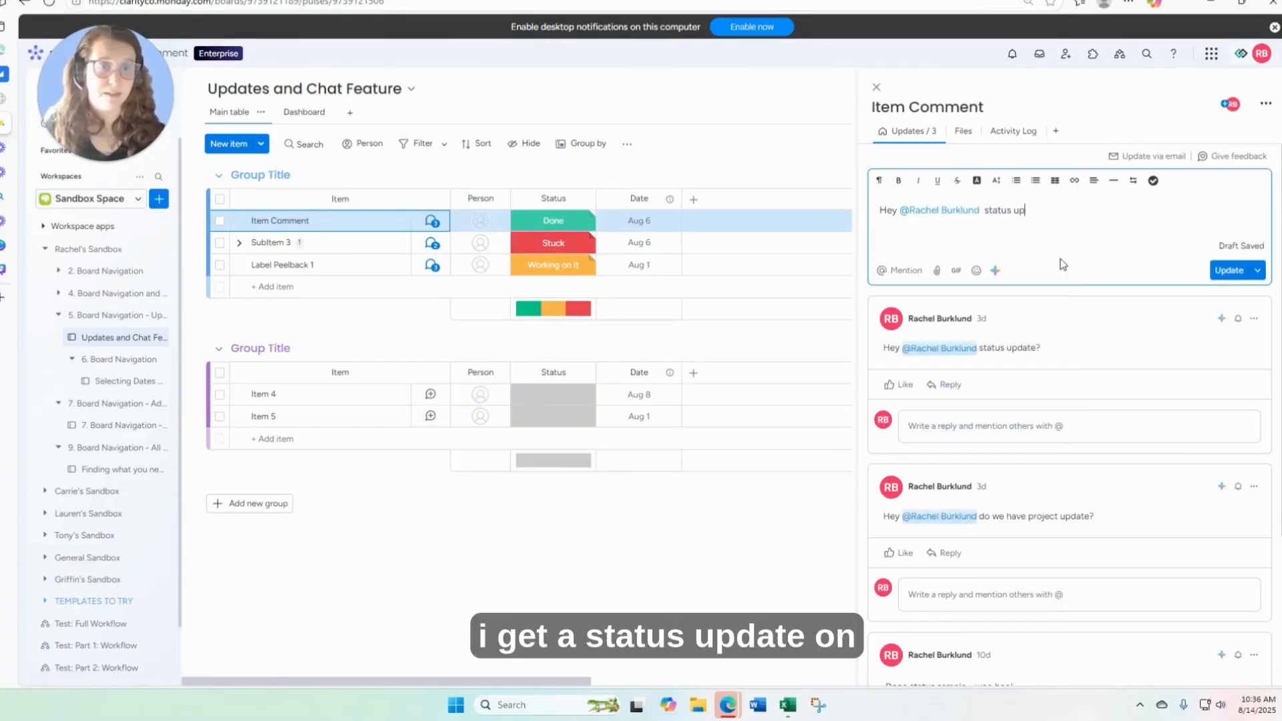
pyautogui.write('date on thi')
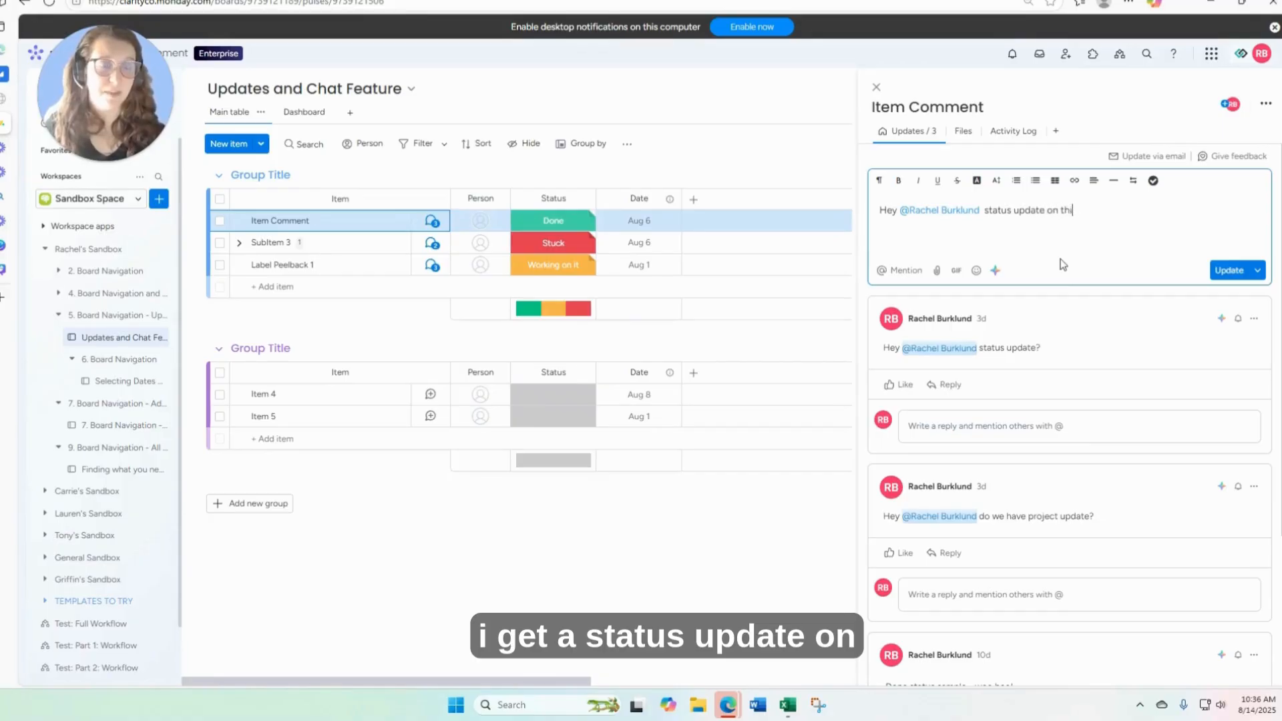
pyautogui.write('s project')
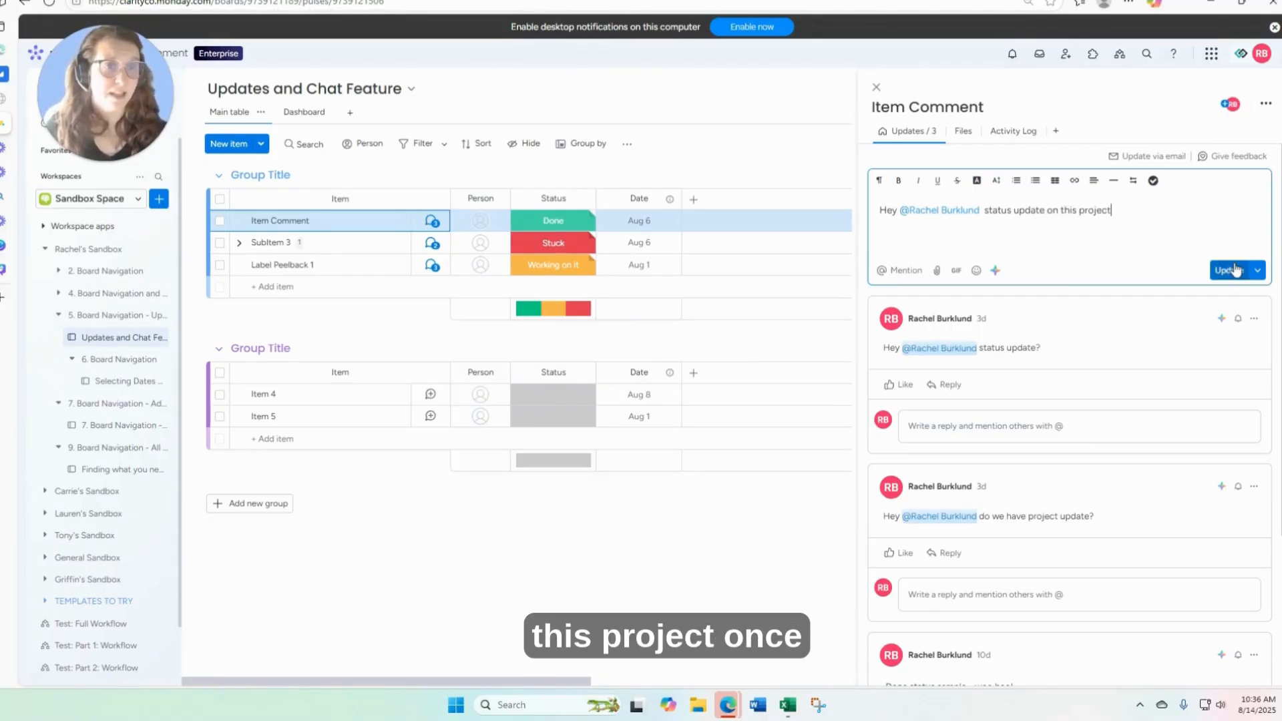
pyautogui.write('?')
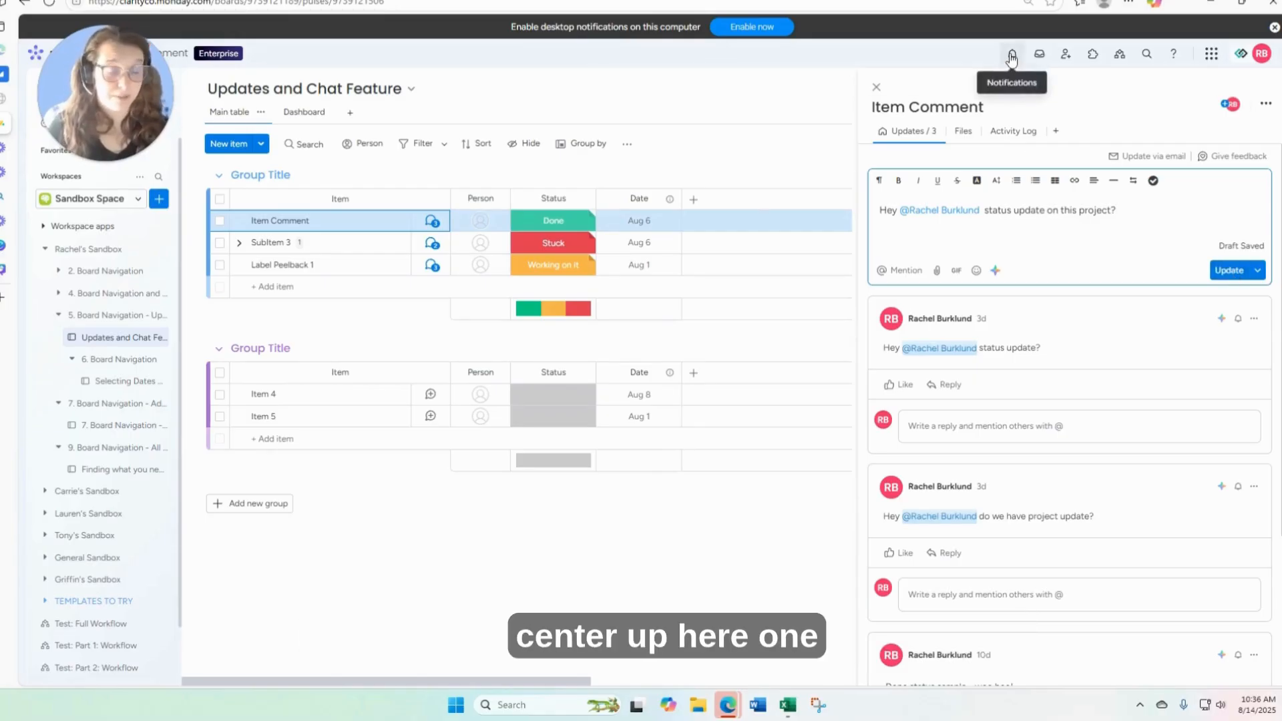
pyautogui.click(1224, 272)
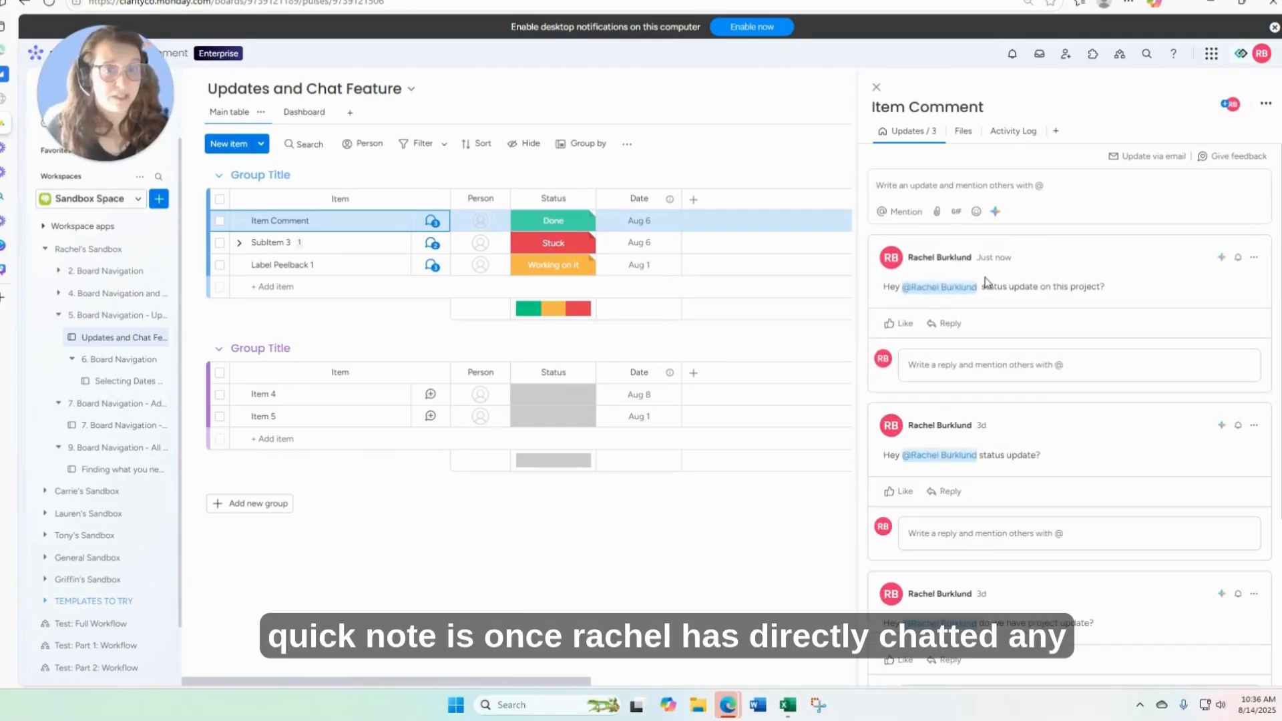
pyautogui.moveTo(930, 292)
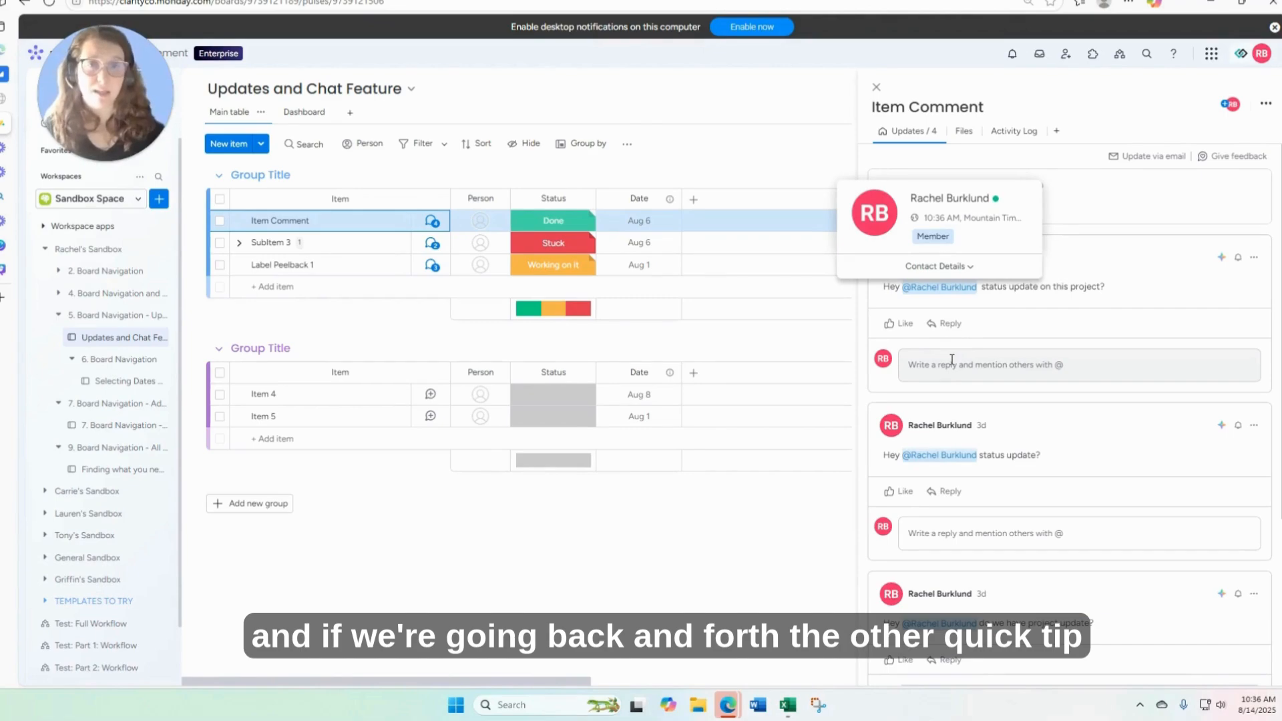
pyautogui.click(877, 90)
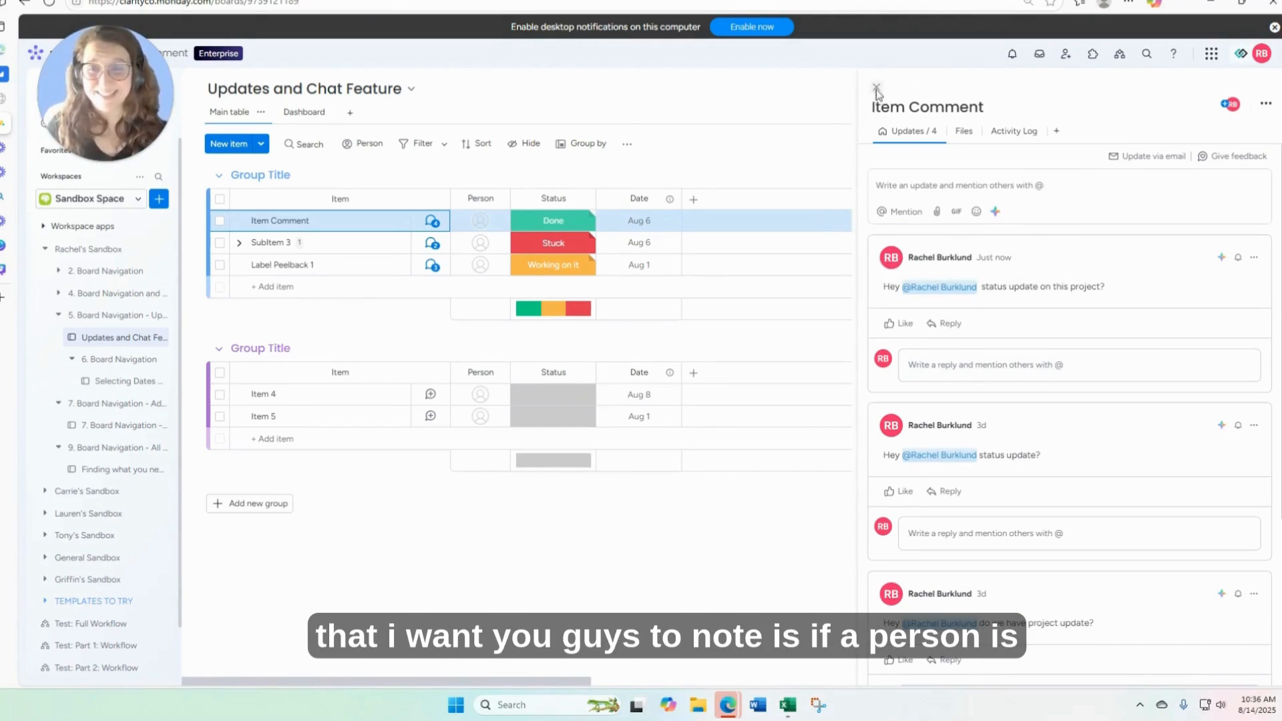
# Assign the mentioned team member in the Person column of Item Comment.
pyautogui.click(481, 227)
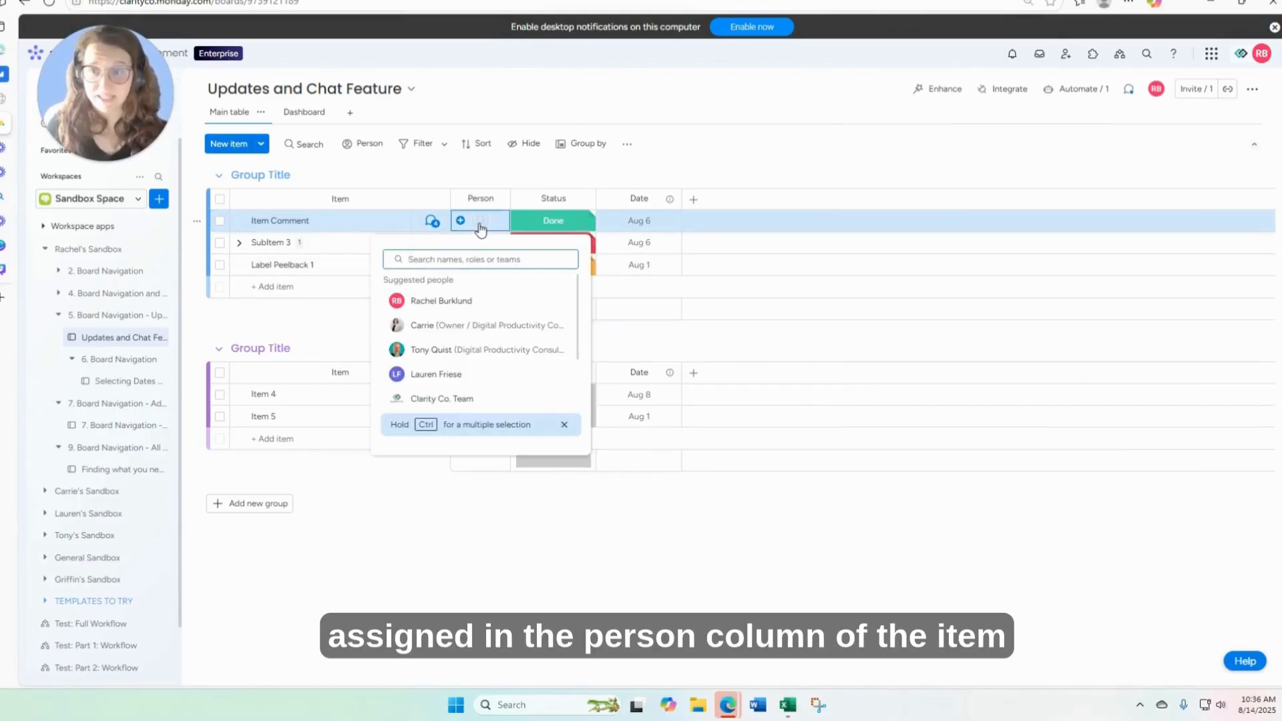
pyautogui.click(462, 301)
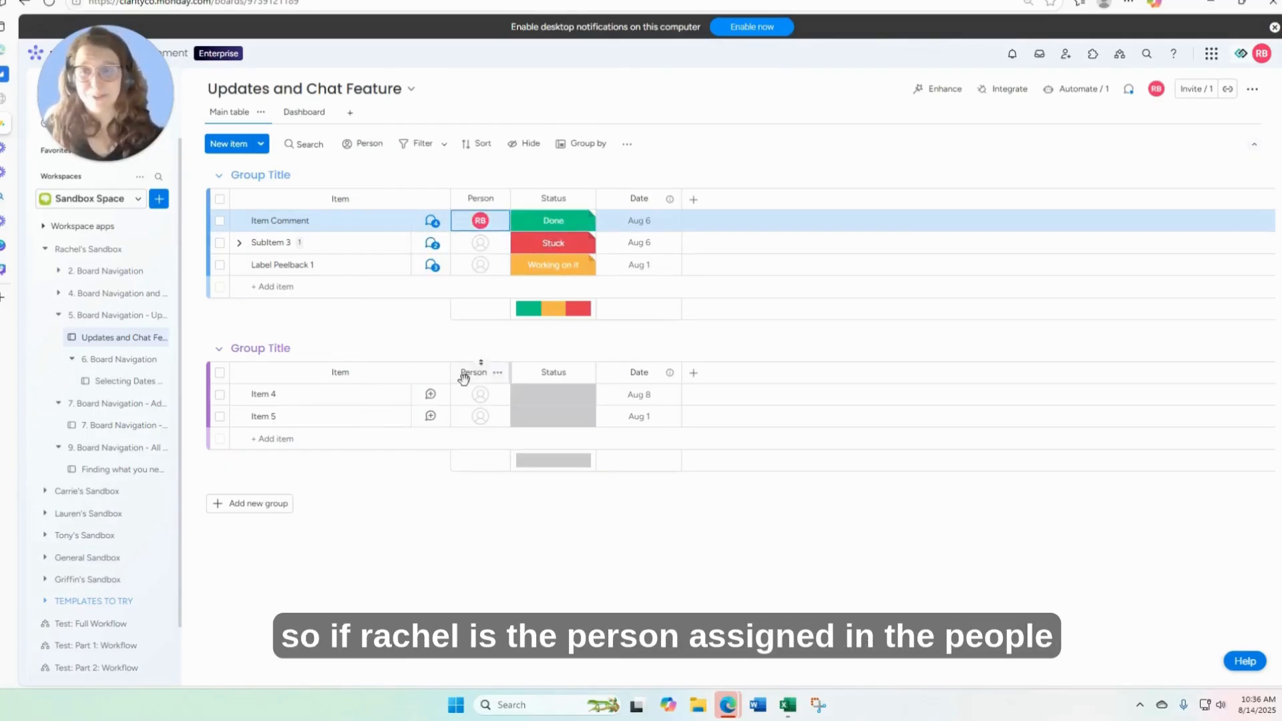
pyautogui.moveTo(480, 227)
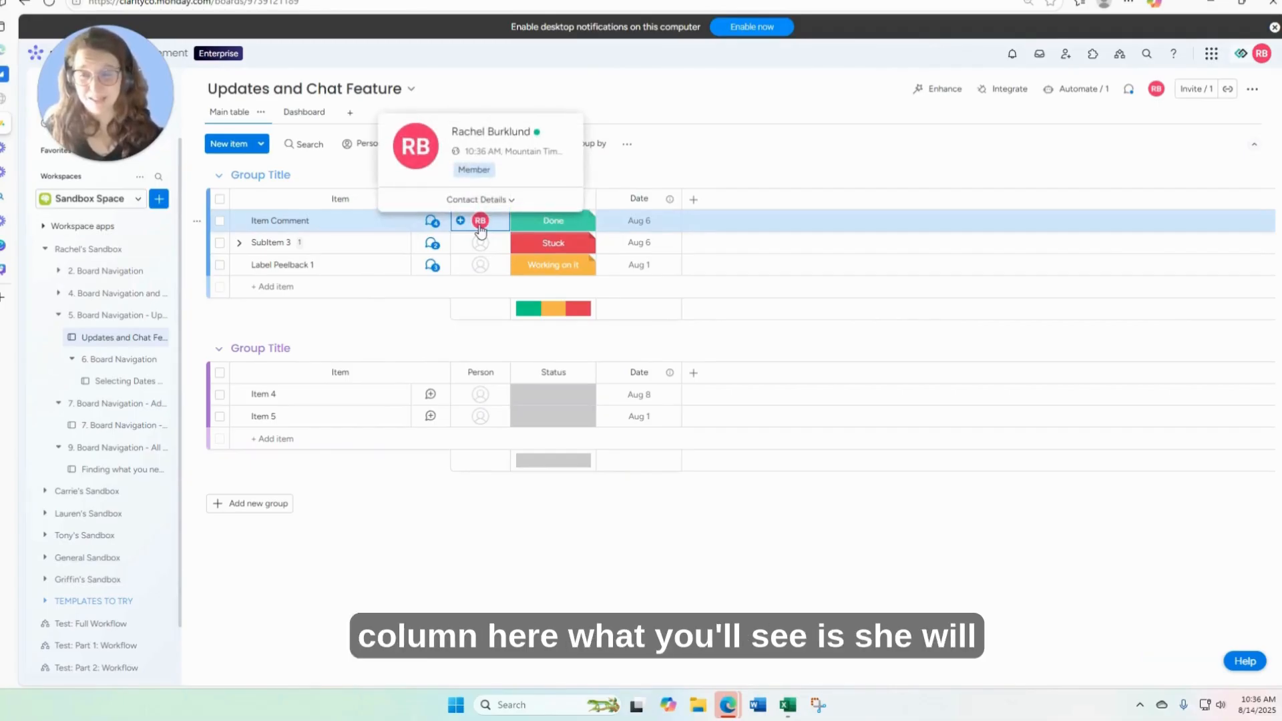
# Review the updates posted on Item Comment and close them.
pyautogui.click(432, 221)
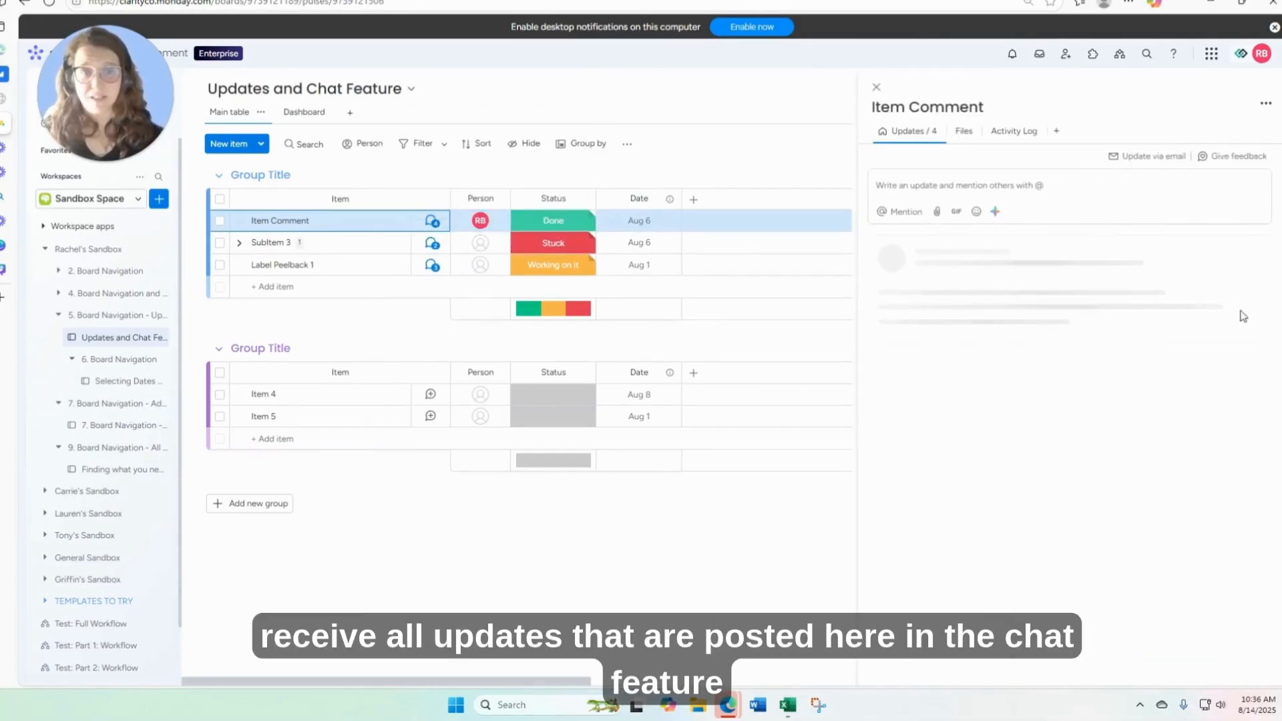
pyautogui.scroll(-4, 1095, 427)
pyautogui.scroll(4, 1129, 458)
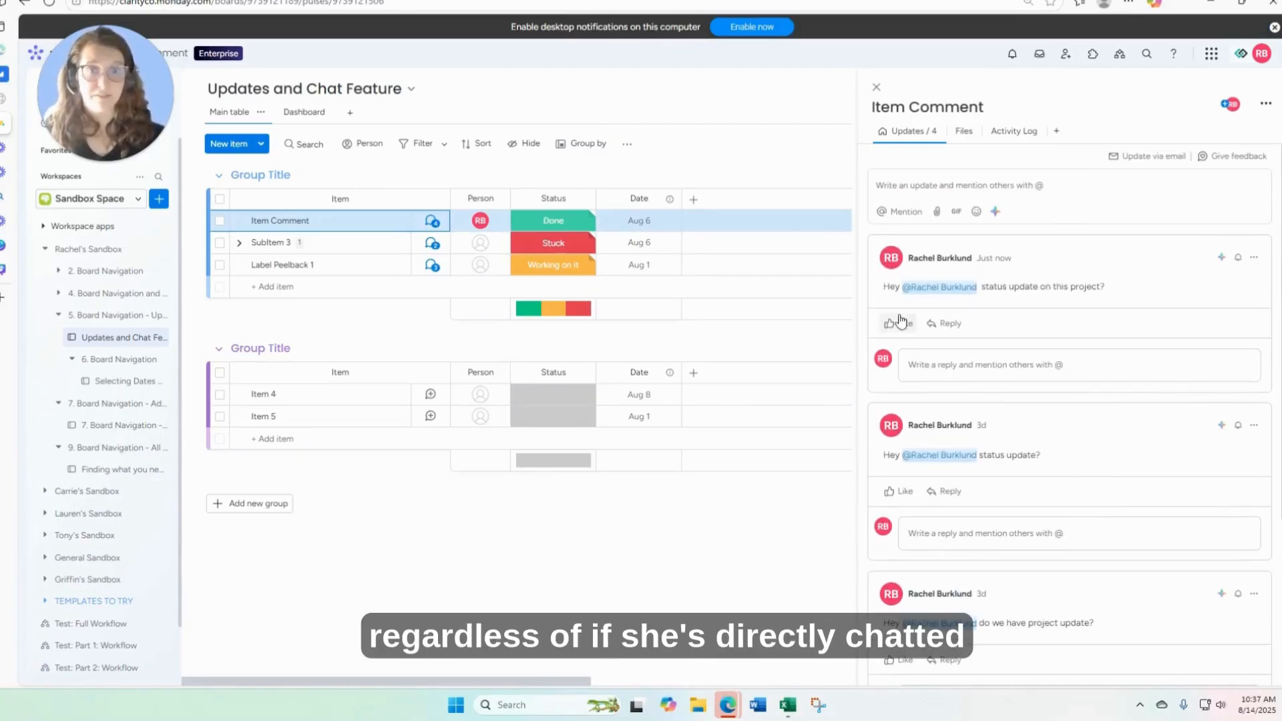
pyautogui.moveTo(922, 293)
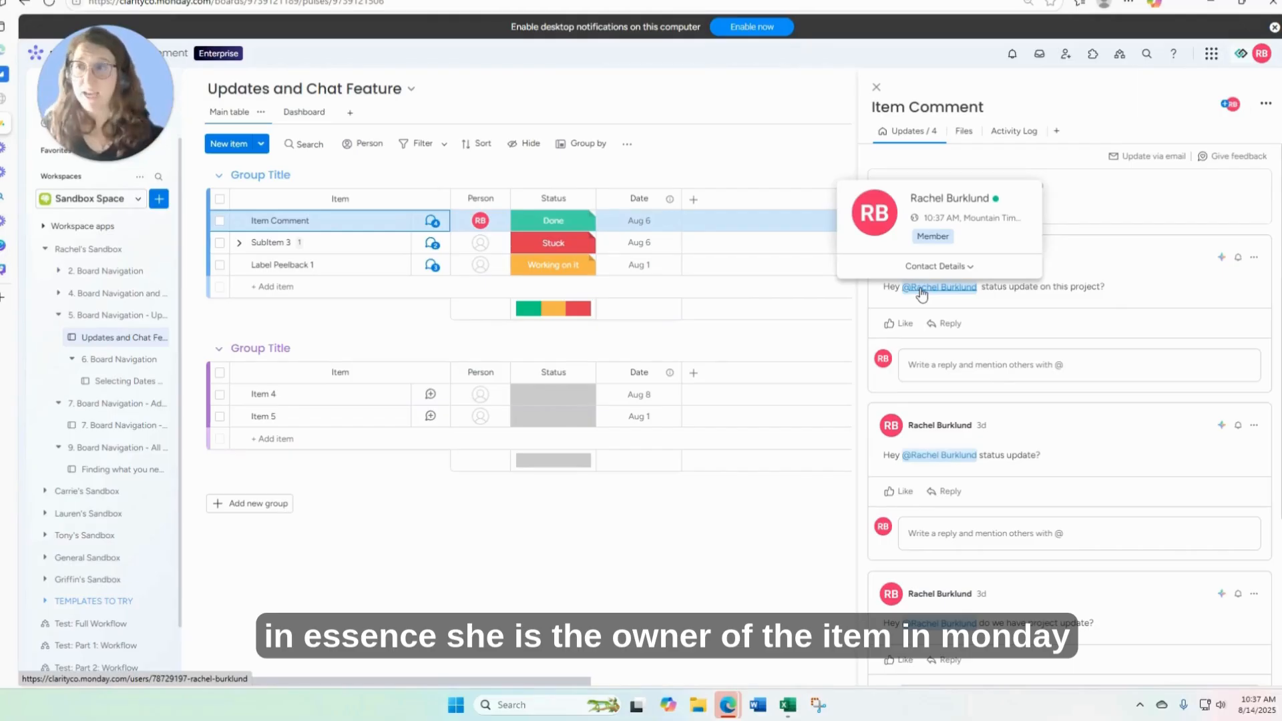
pyautogui.click(876, 87)
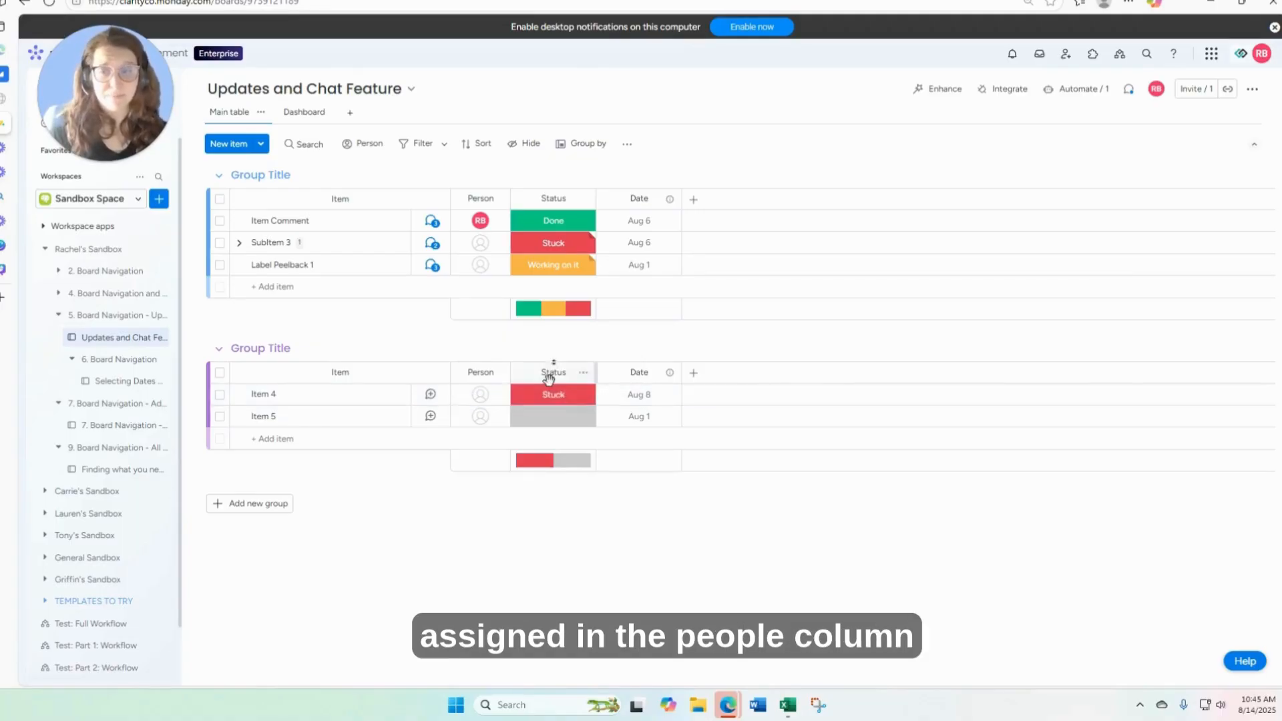
# Post a note on Item 4's Stuck status reading "Stuck - ran out of funds. Need clarity on next steps" that mentions the team member.
pyautogui.click(591, 390)
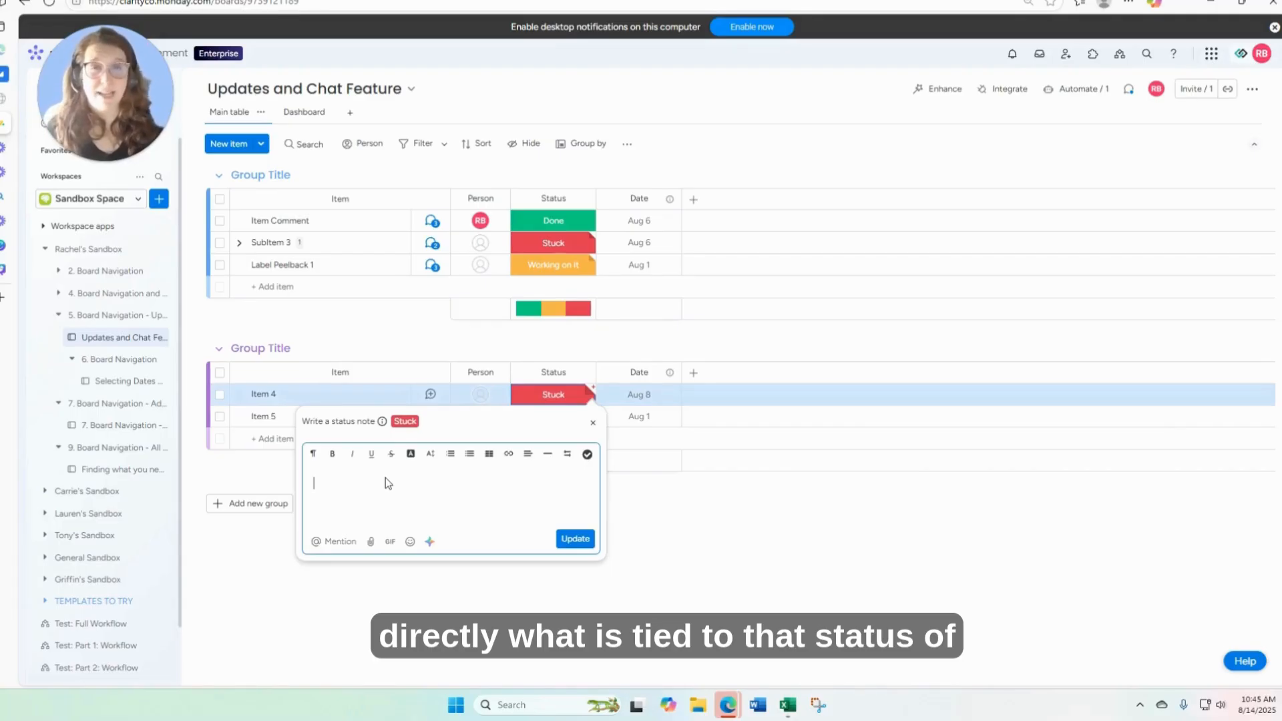
pyautogui.write('S')
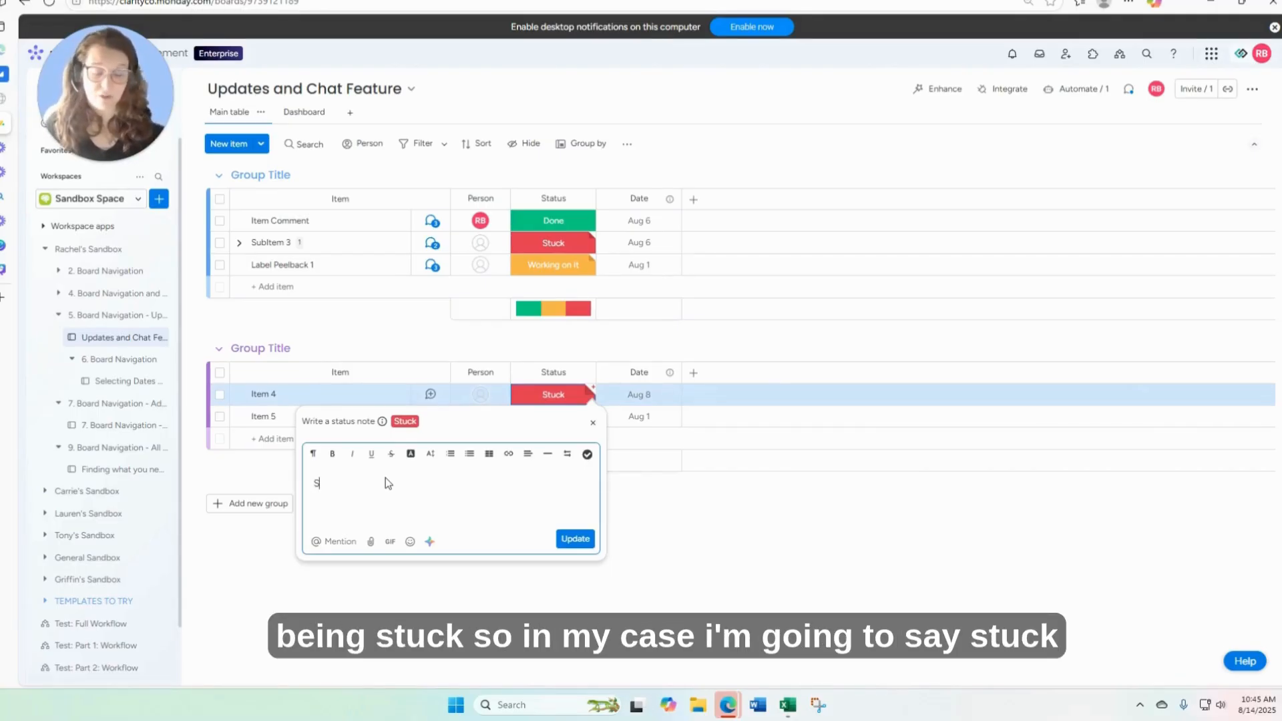
pyautogui.write('tuck - ')
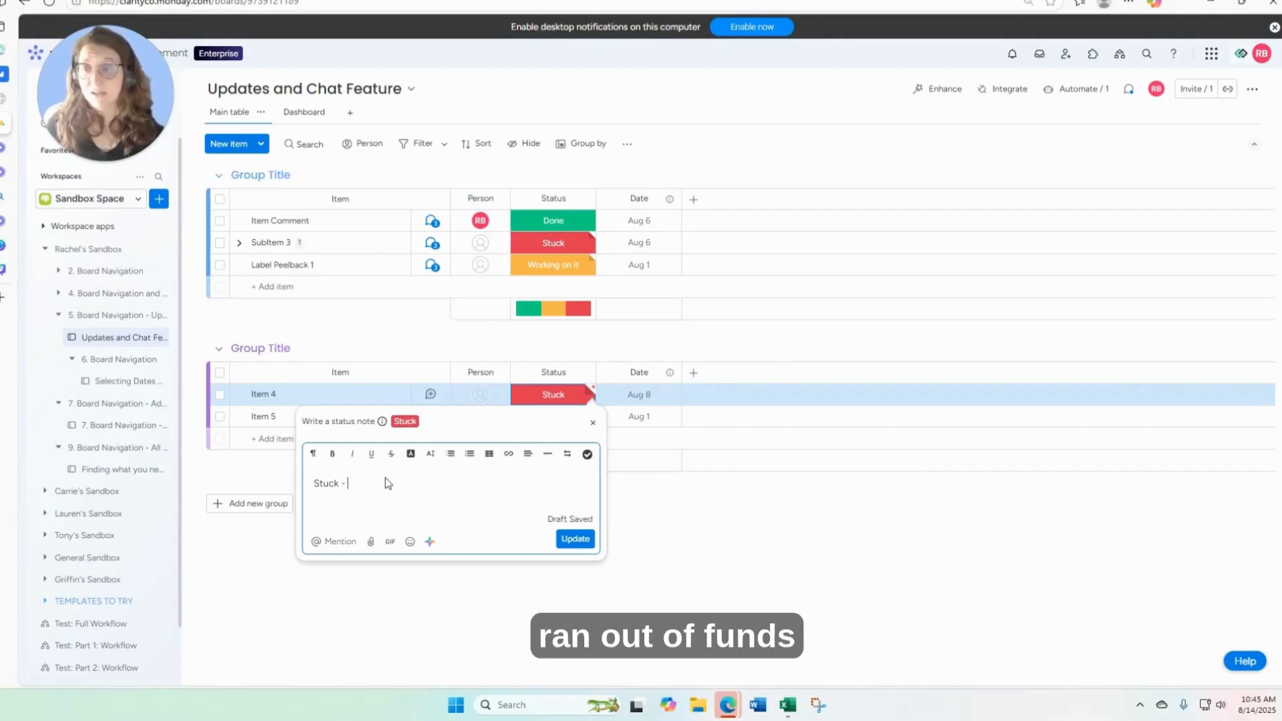
pyautogui.write('ran out of funds')
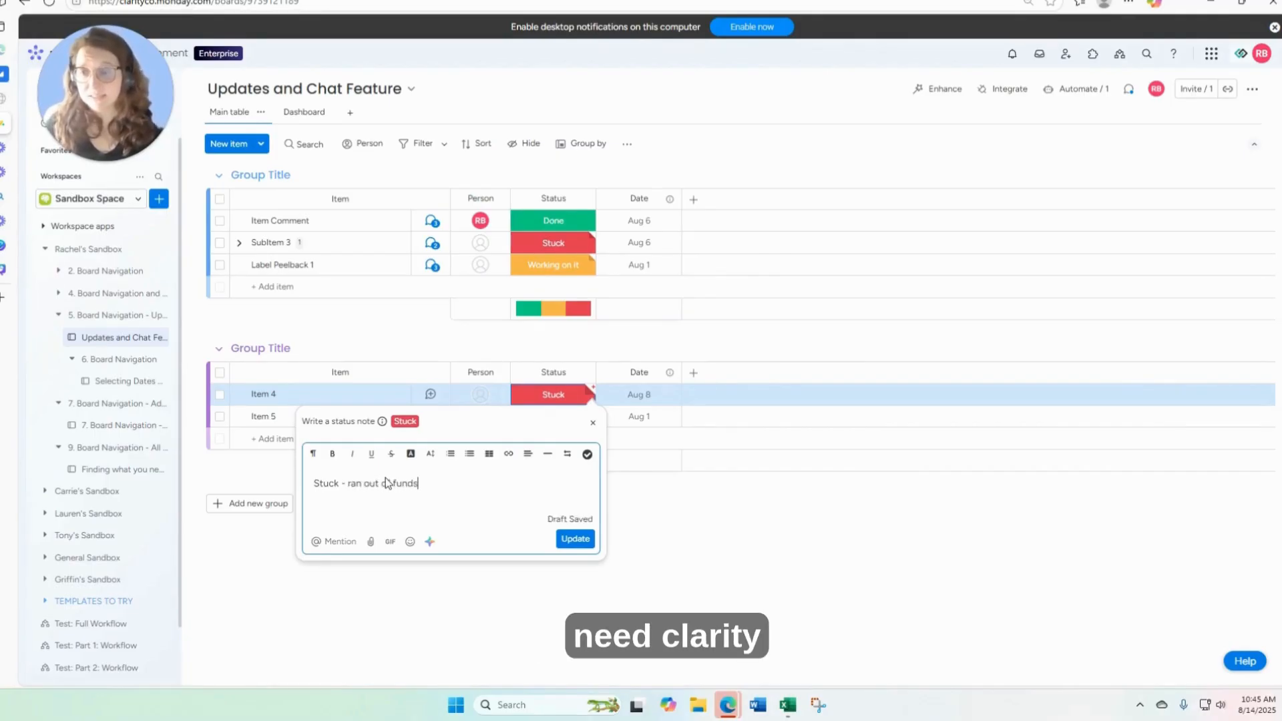
pyautogui.write('. Need clari')
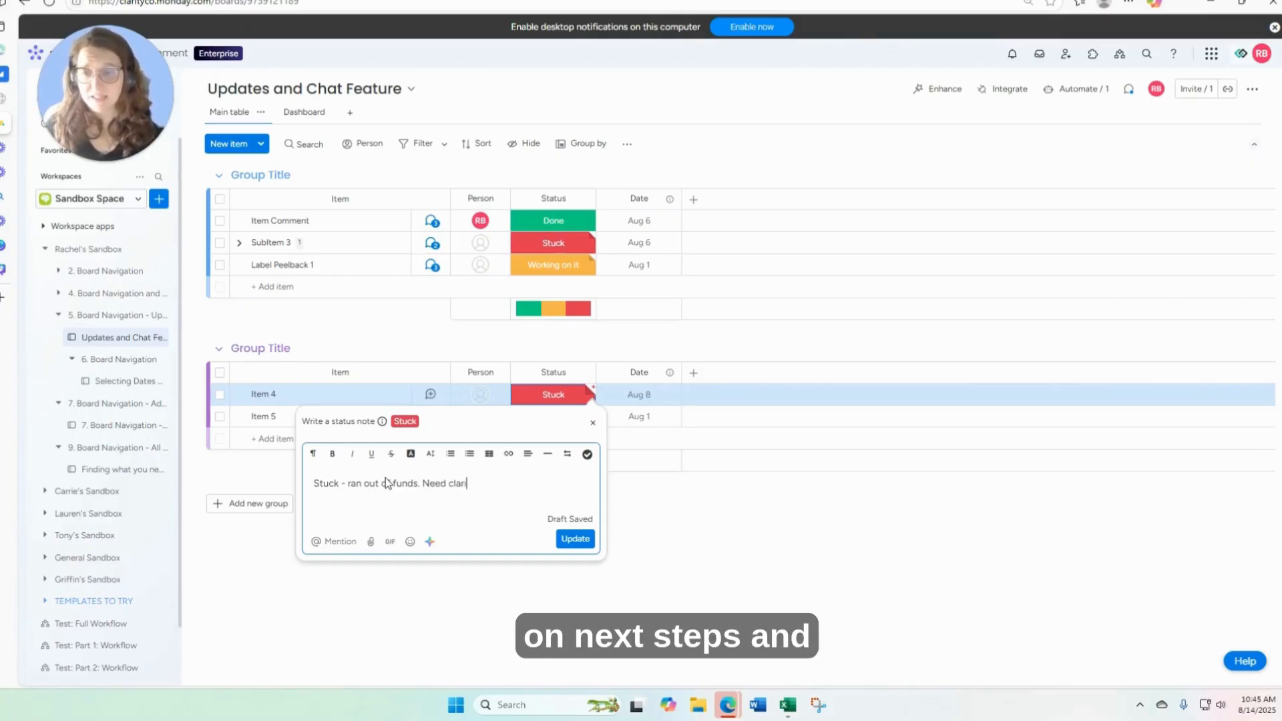
pyautogui.write('ty on next ')
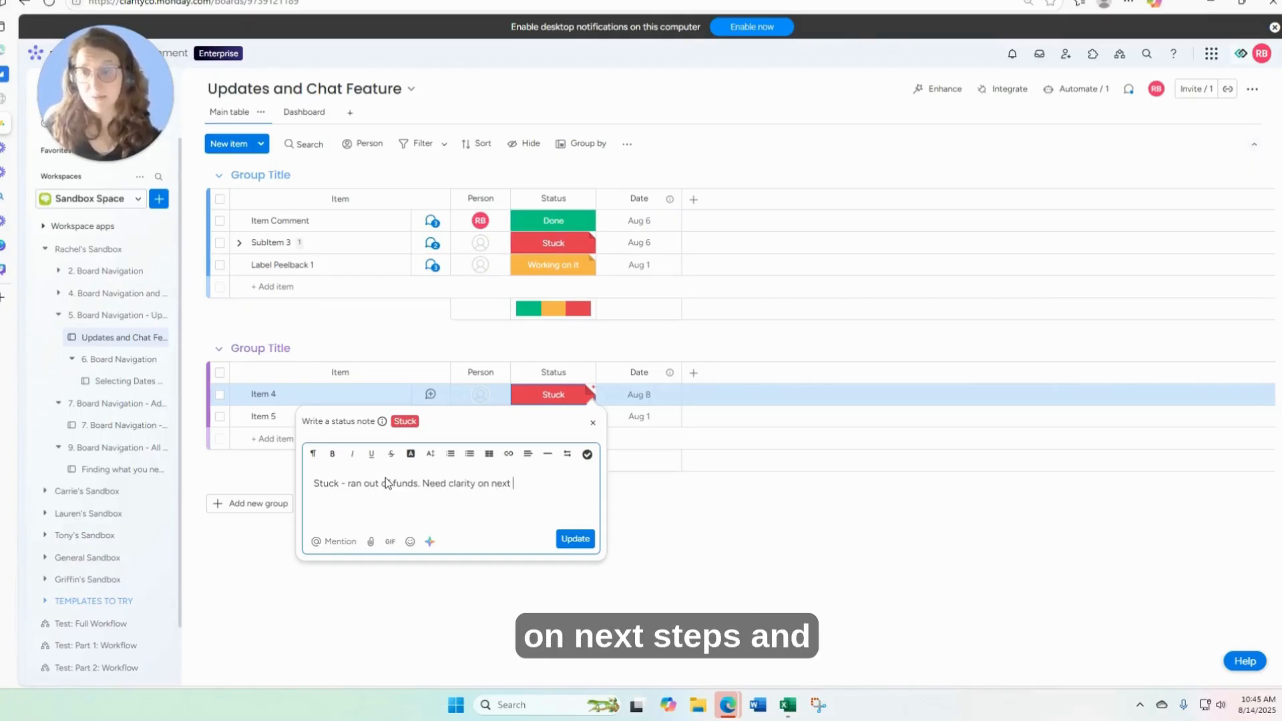
pyautogui.write('steps @rachel')
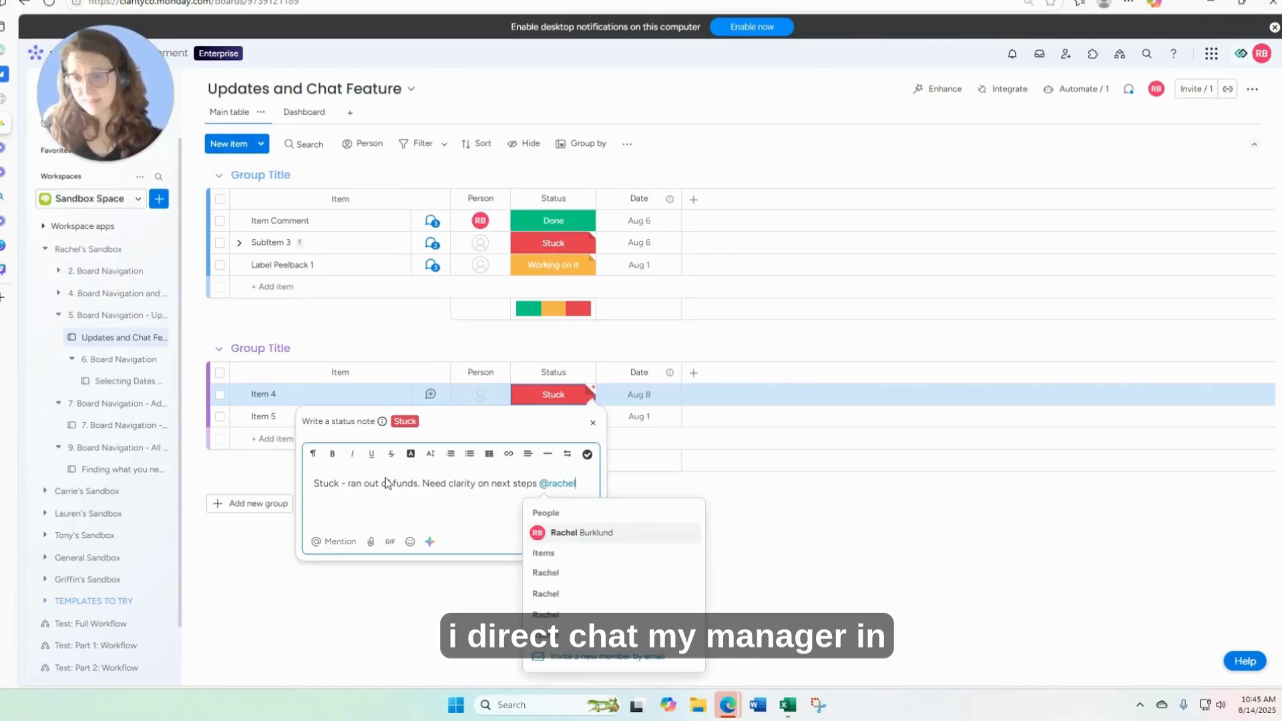
pyautogui.press('Return')
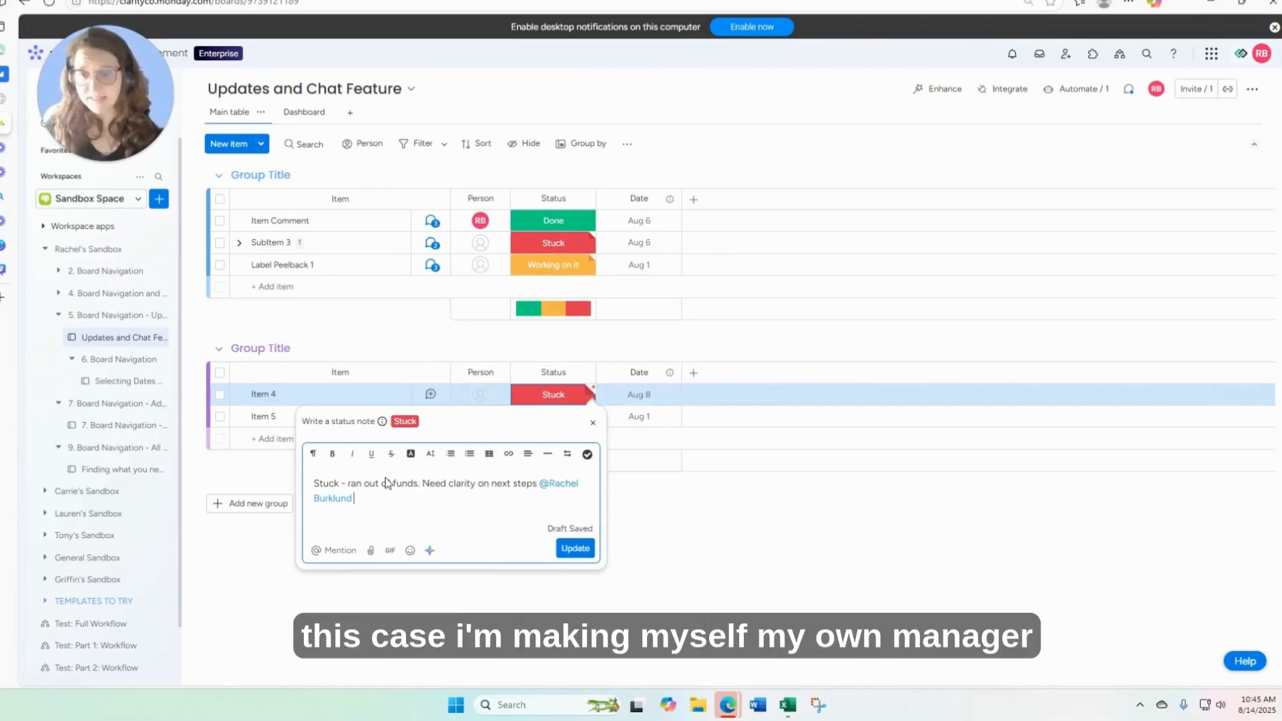
pyautogui.click(575, 549)
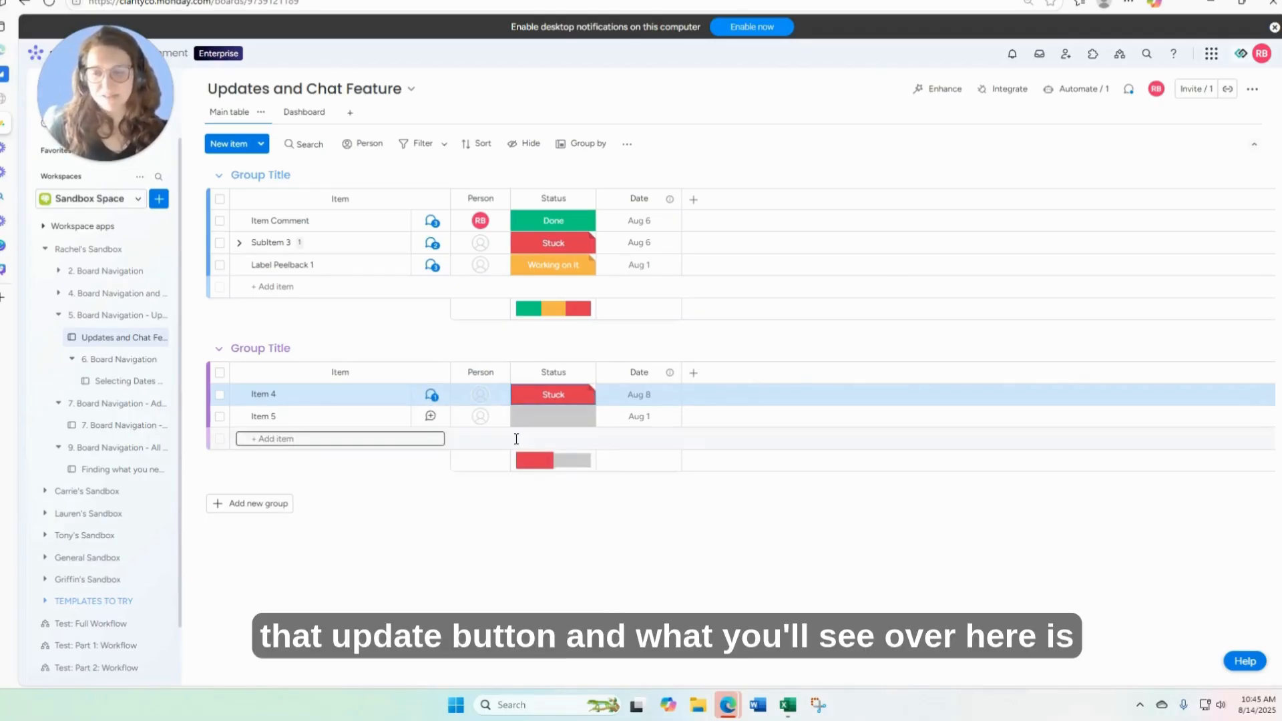
# Review the status note in Item 4's updates and close them.
pyautogui.click(431, 397)
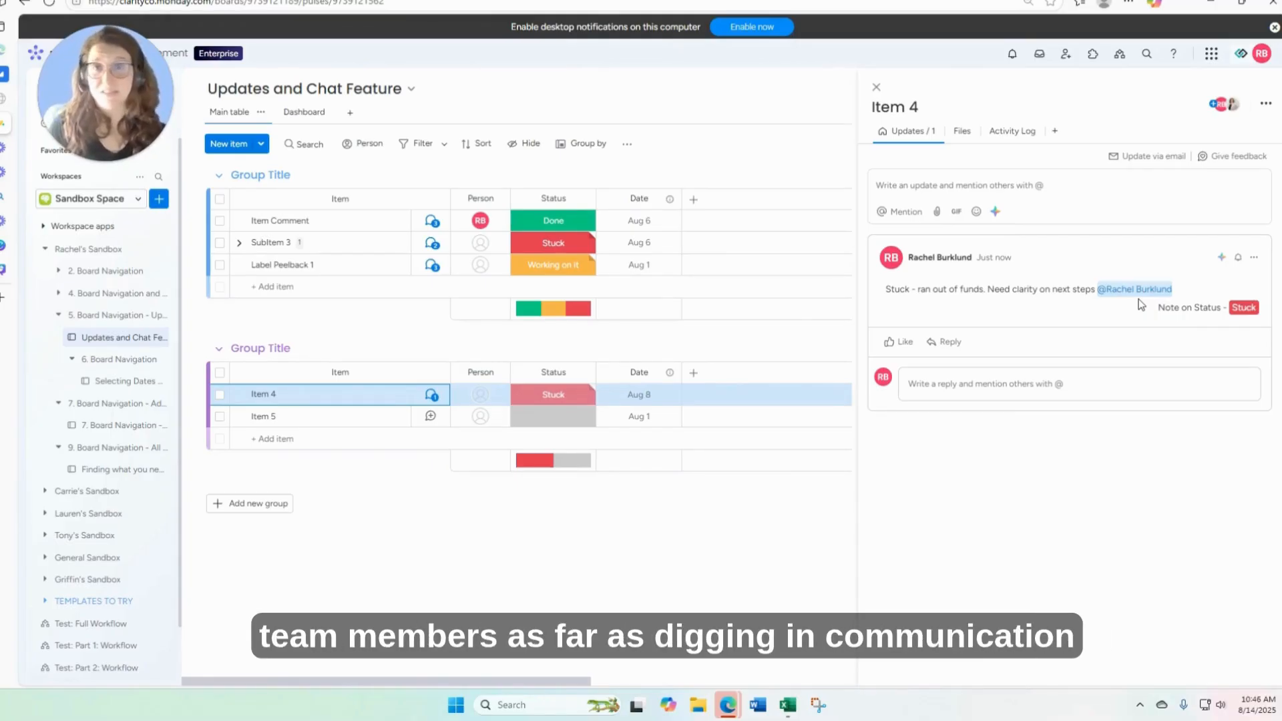
pyautogui.press('Escape')
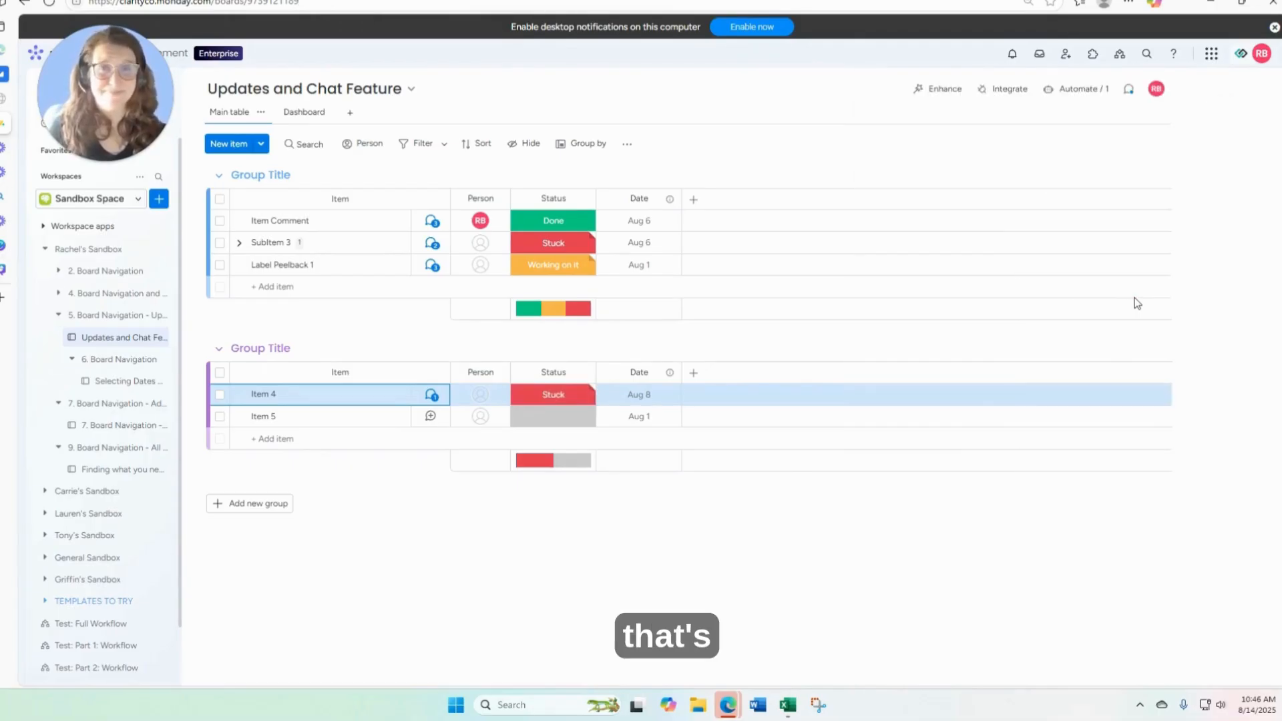